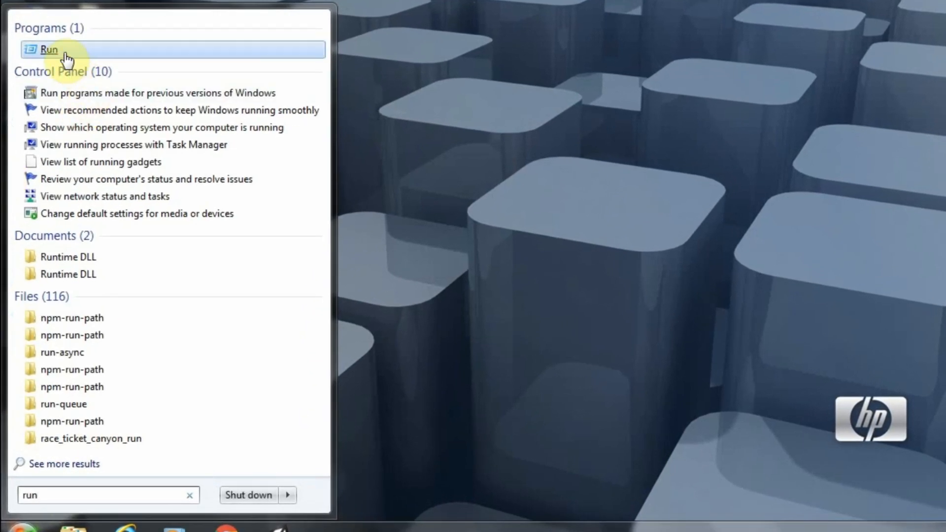
Step: Open Disk Management by running diskmgmt.msc from the Run dialog and maximize its window
click(65, 55)
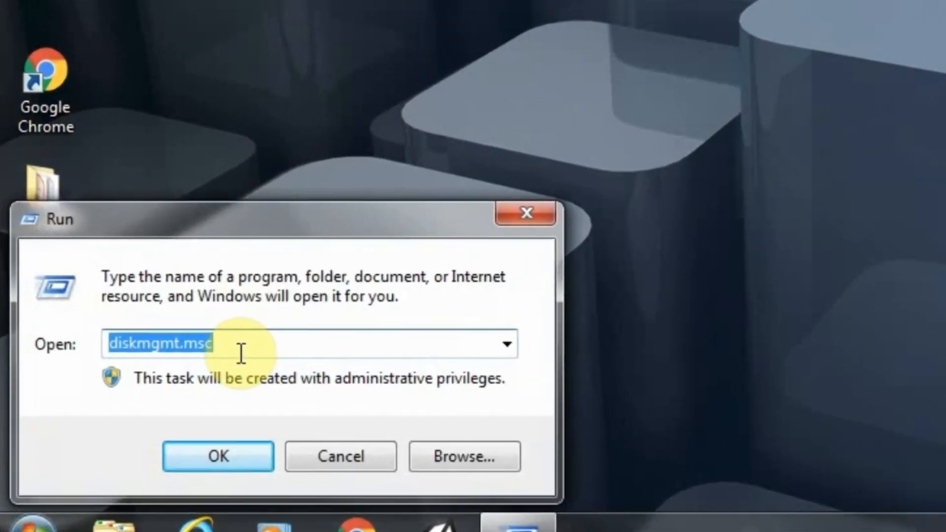
click(154, 418)
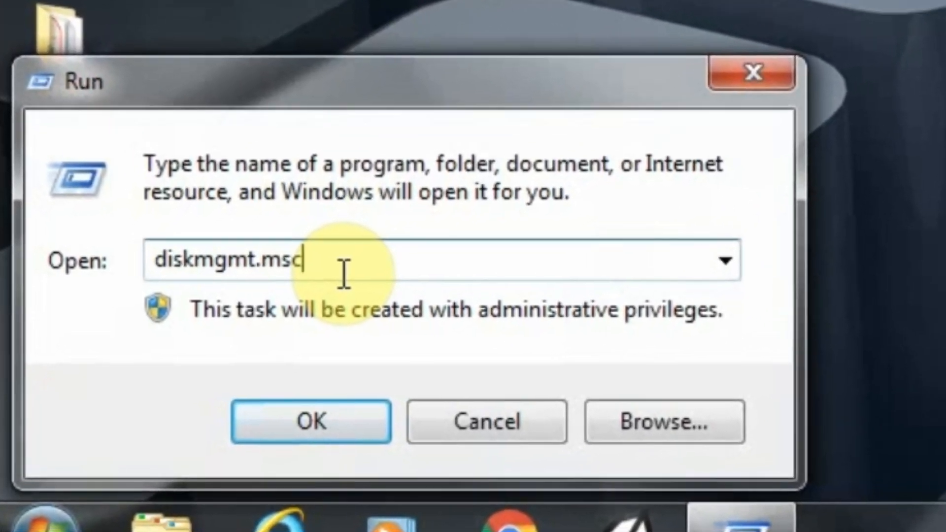
key(BackSpace)
key(BackSpace)
key(BackSpace)
key(BackSpace)
key(BackSpace)
key(BackSpace)
key(BackSpace)
key(BackSpace)
key(BackSpace)
key(BackSpace)
key(BackSpace)
key(BackSpace)
text(diskmgm)
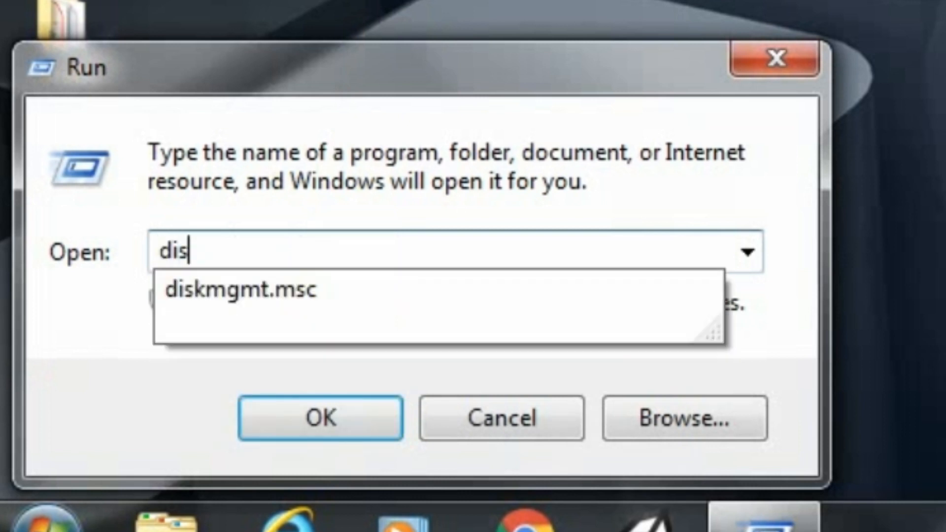
text(t.msc)
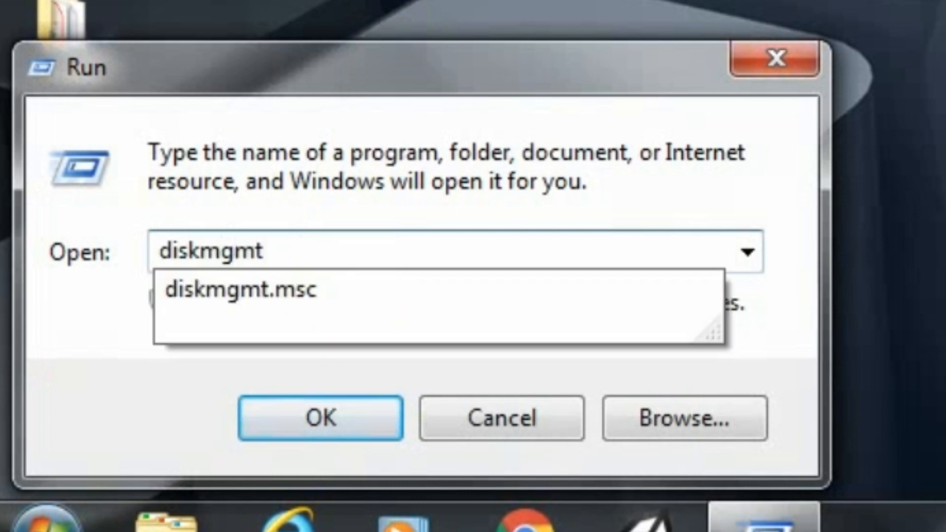
click(350, 434)
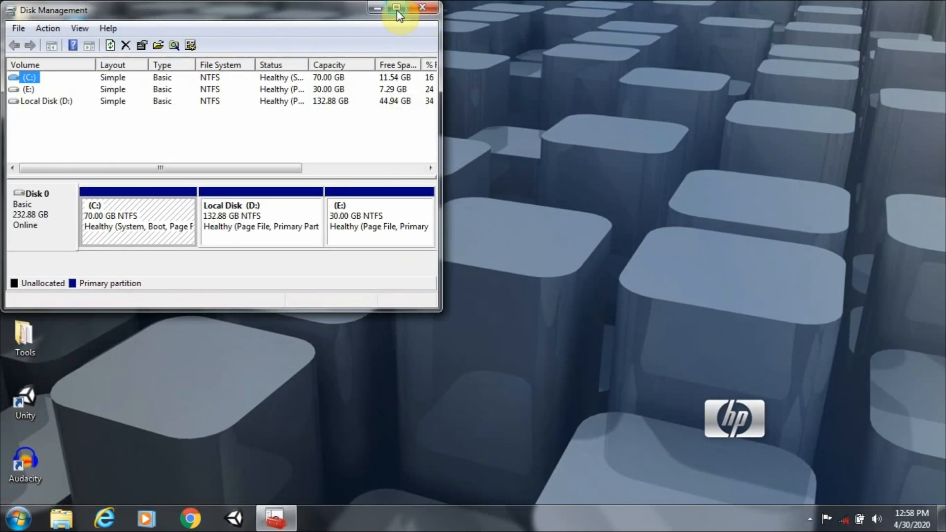
click(399, 10)
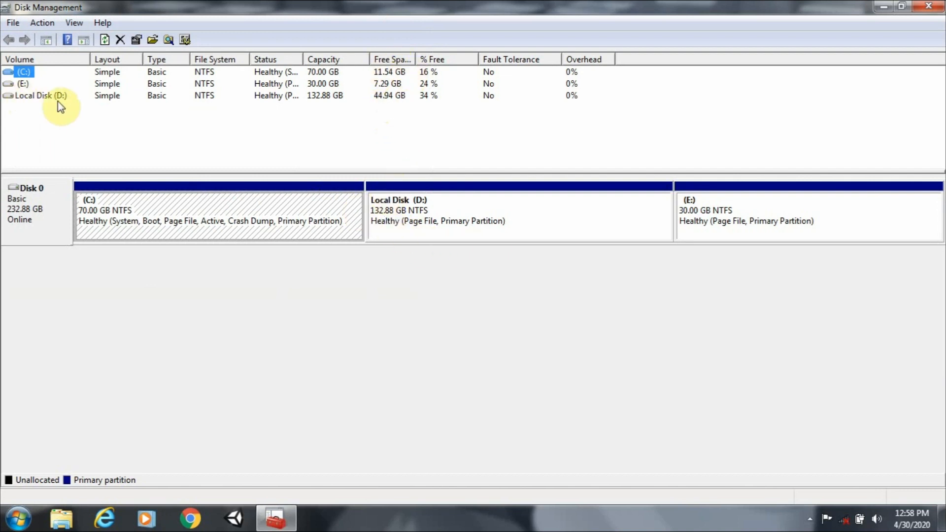
Step: Shrink the Local Disk (D:) volume by 21265 MB to free up unallocated space
right_click(430, 231)
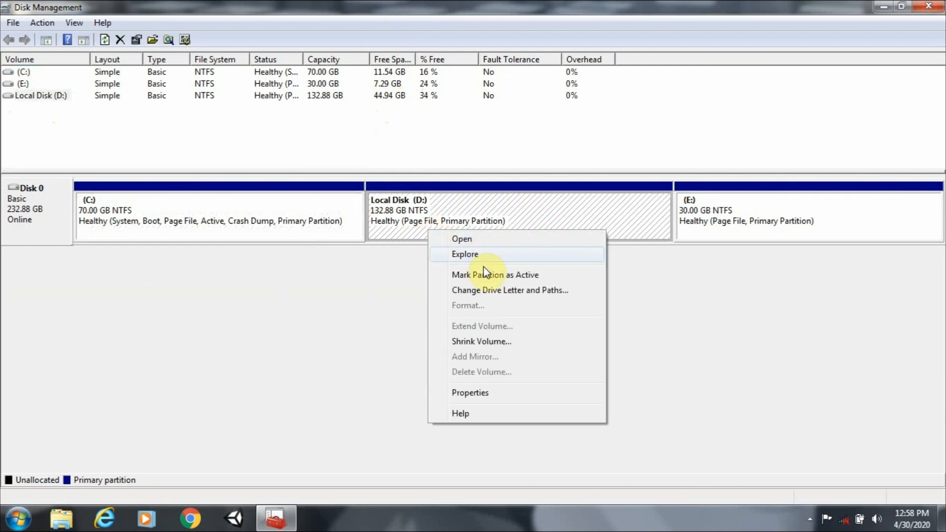
click(482, 341)
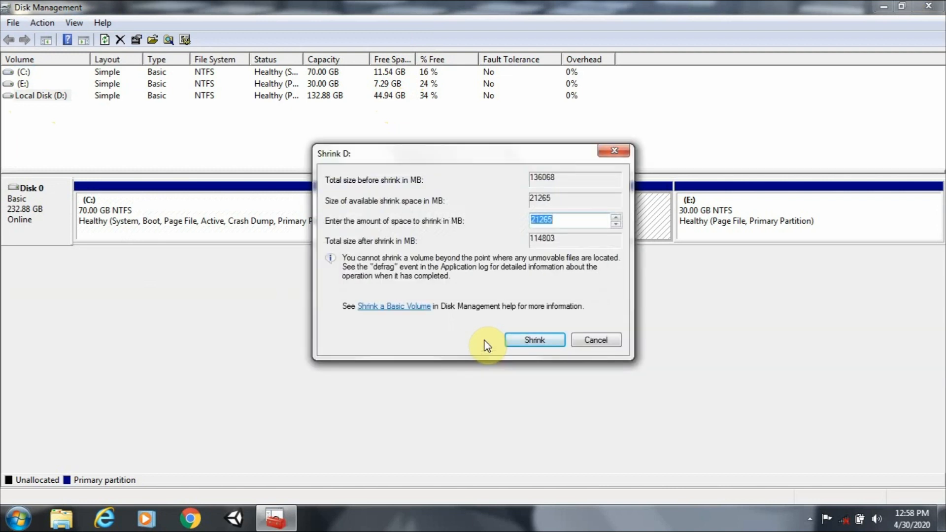
click(522, 340)
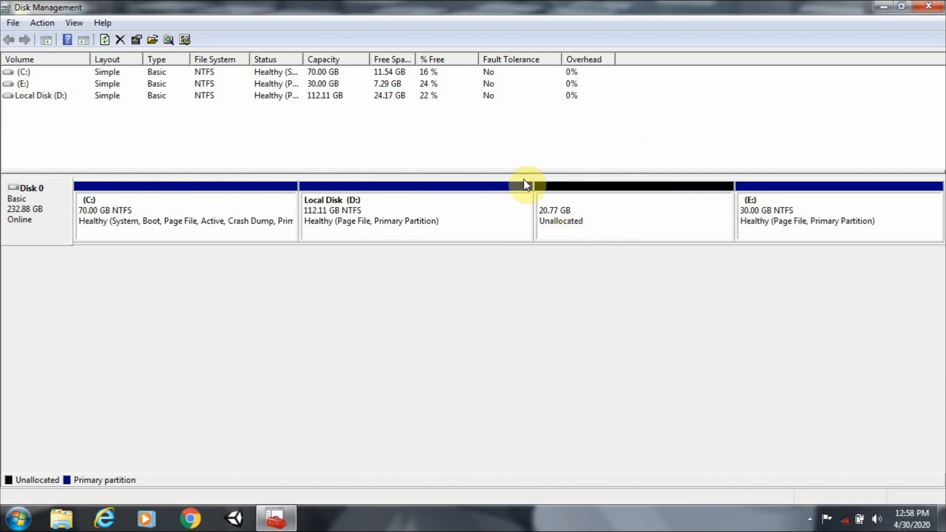
Step: Set up a new simple volume in the unallocated space with a size of 21265 MB and drive letter G
right_click(624, 225)
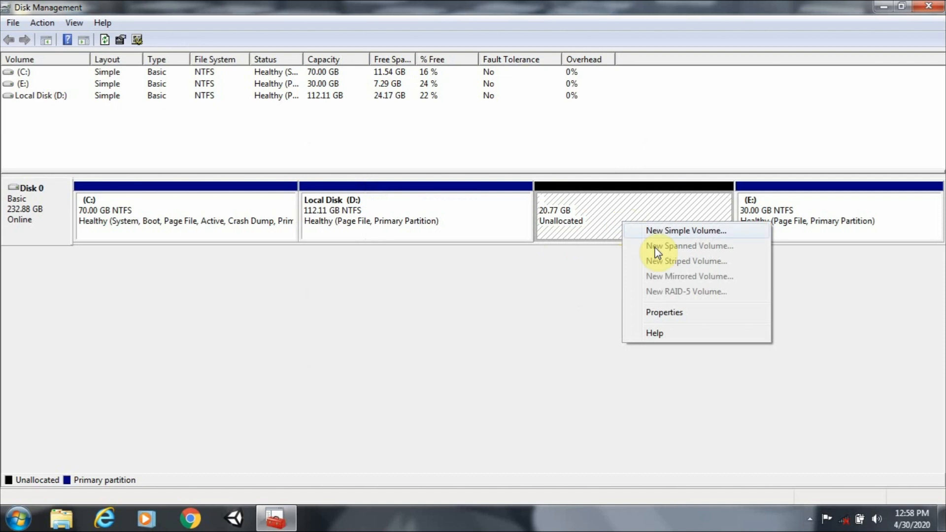
click(687, 231)
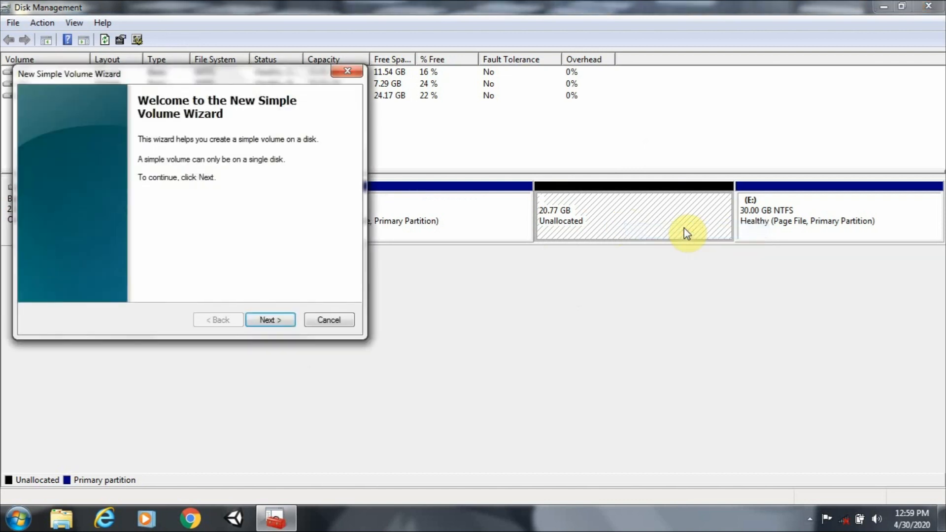
click(271, 319)
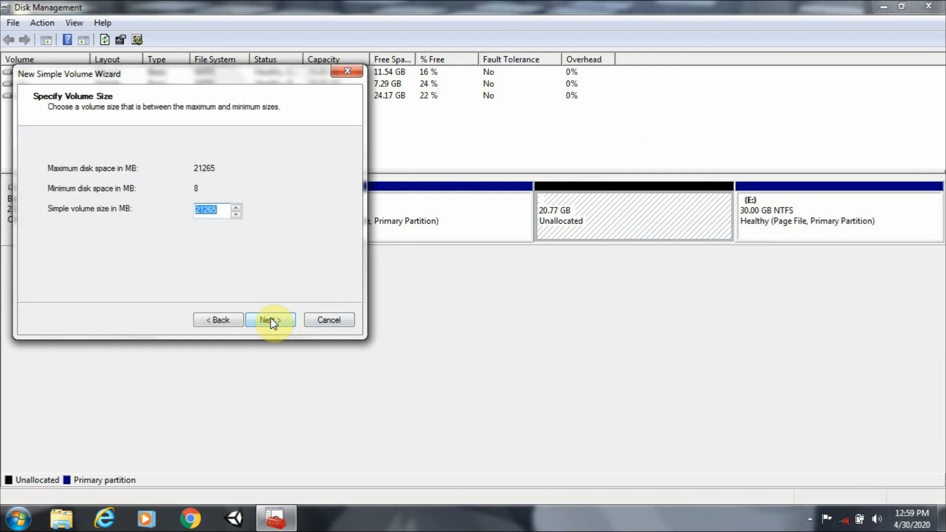
click(270, 319)
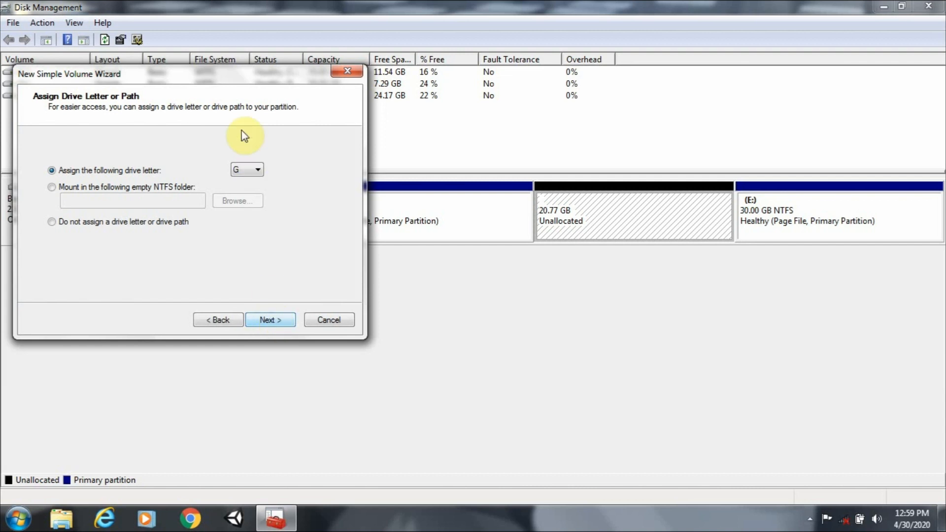
click(249, 170)
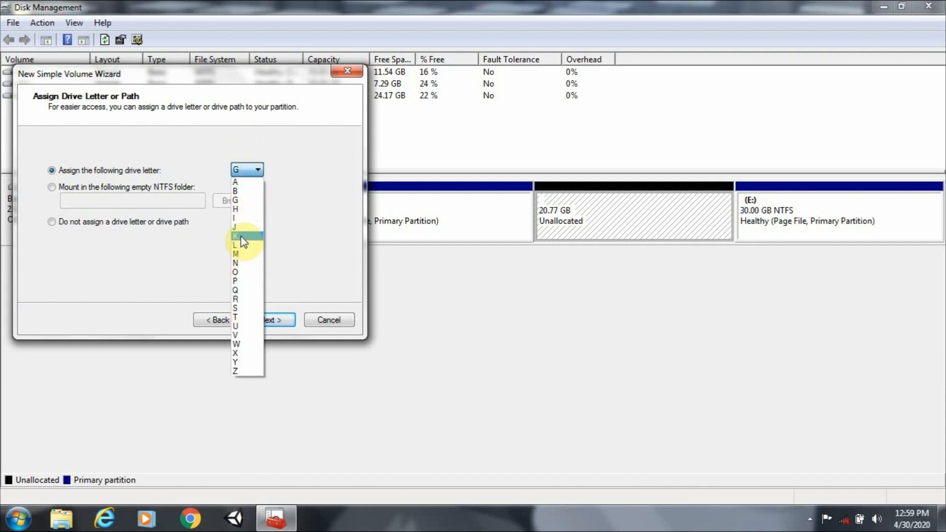
click(246, 200)
drag(262, 79, 363, 87)
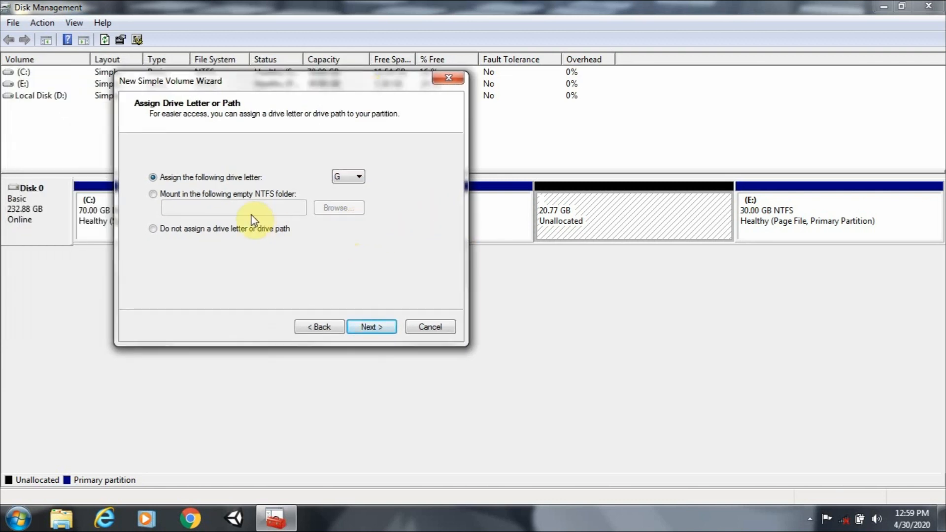
Step: Finish creating the volume with a quick NTFS format, default allocation unit size and the label New Volume
click(379, 329)
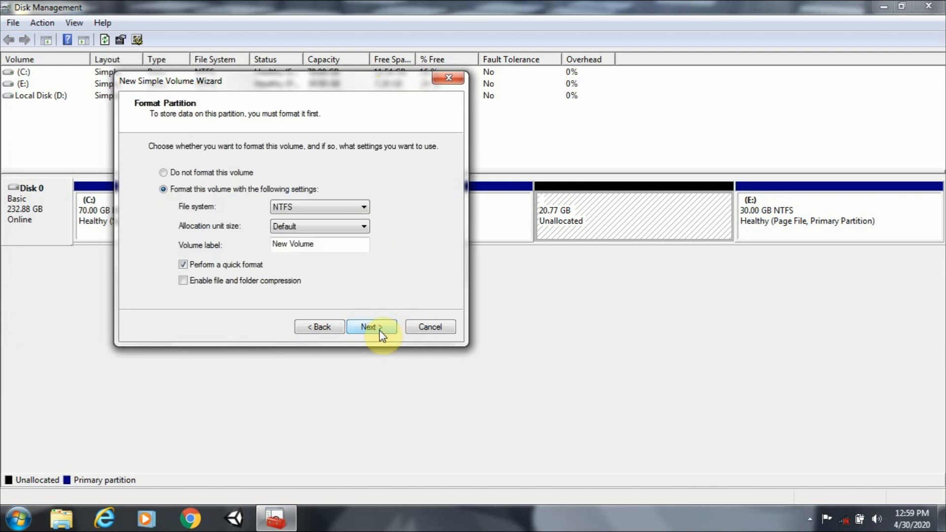
click(379, 329)
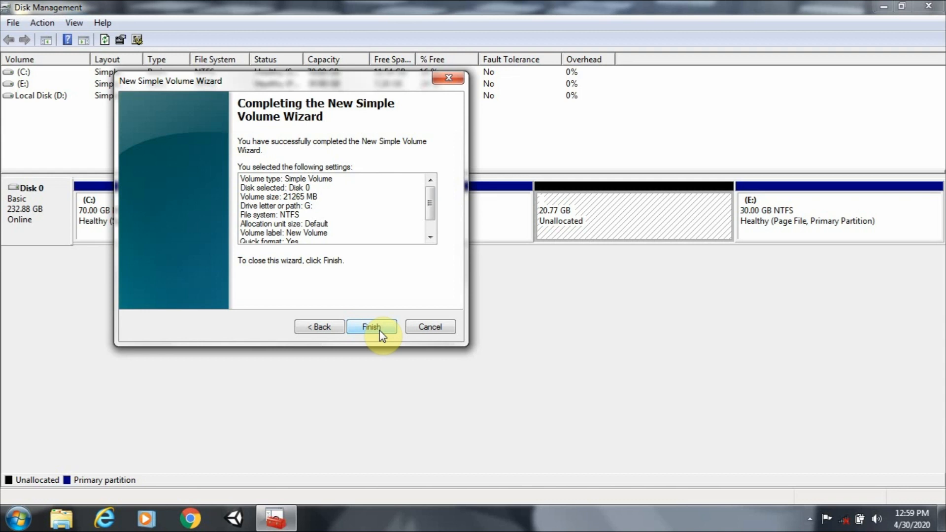
click(379, 329)
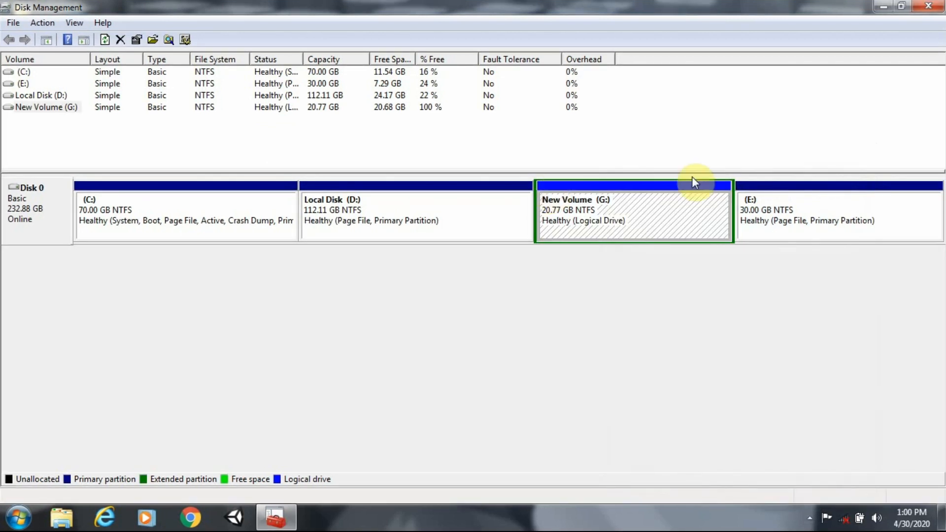
Step: Close Disk Management and return to the desktop
click(928, 14)
right_click(272, 77)
click(311, 117)
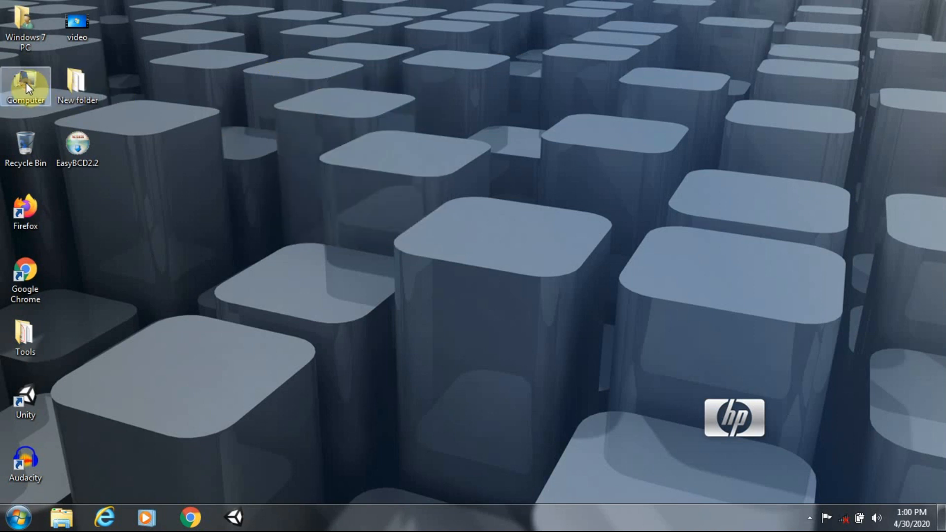
Step: Look into the New Volume (G:) drive from Computer and close the window
double_click(26, 82)
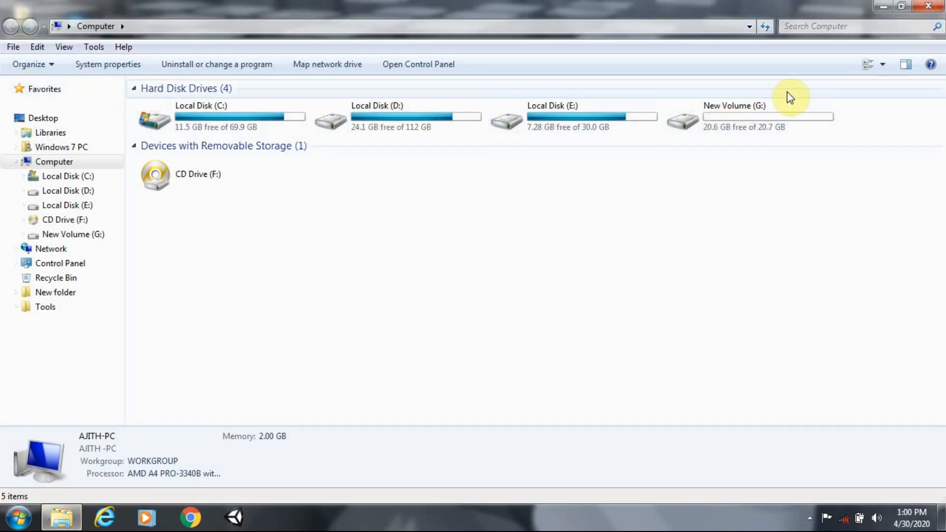
double_click(739, 117)
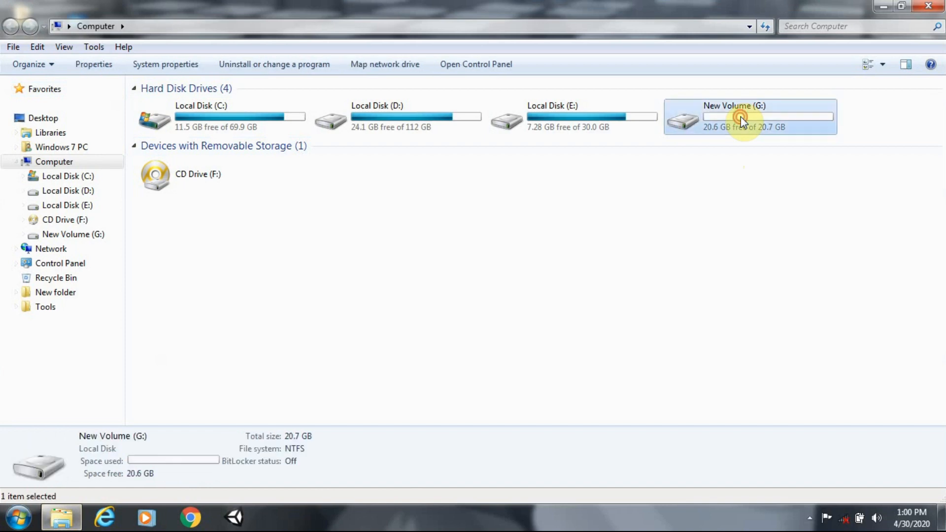
key(BackSpace)
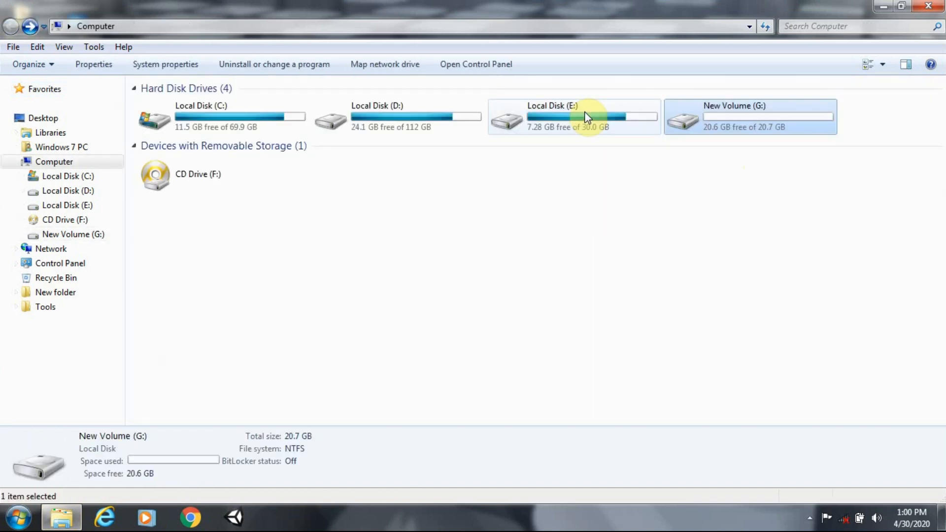
key(alt+F4)
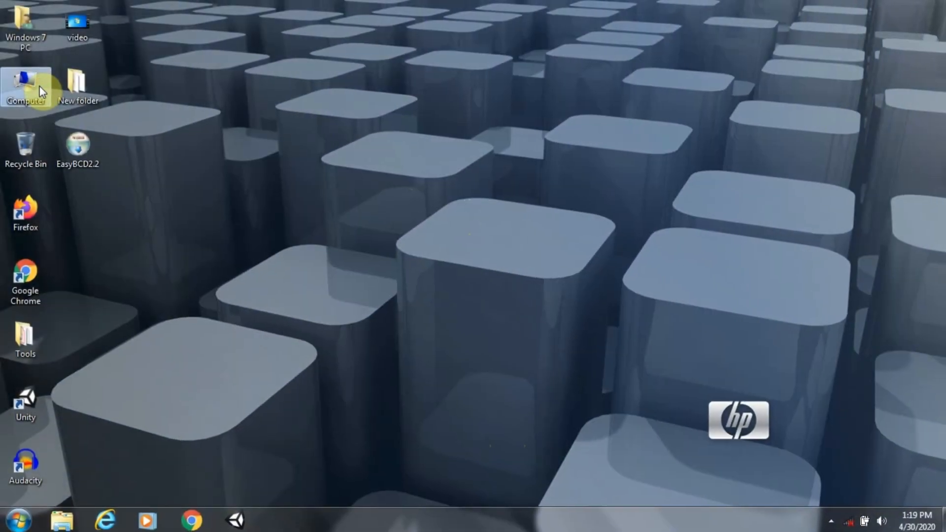
Step: Copy all files and folders from the OS Windows 7 folder inside Apps on Local Disk (D:)
double_click(39, 87)
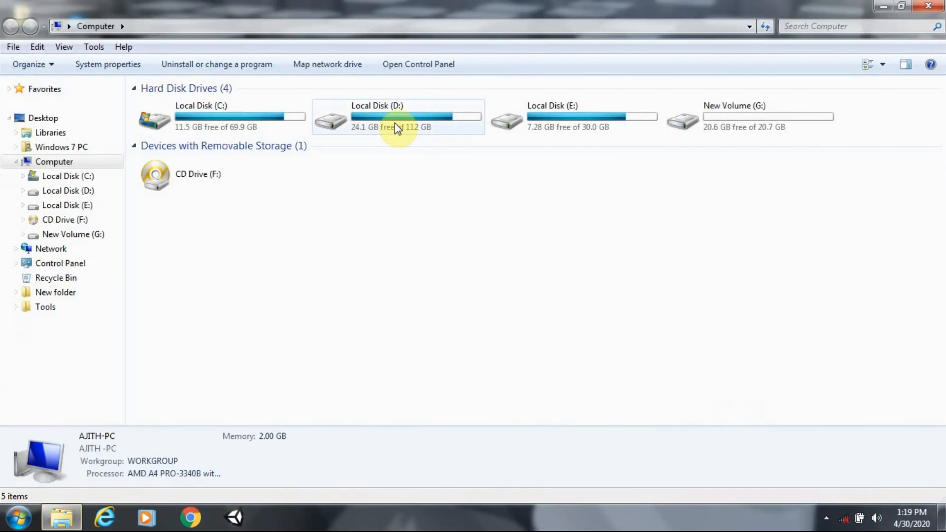
double_click(392, 122)
double_click(204, 87)
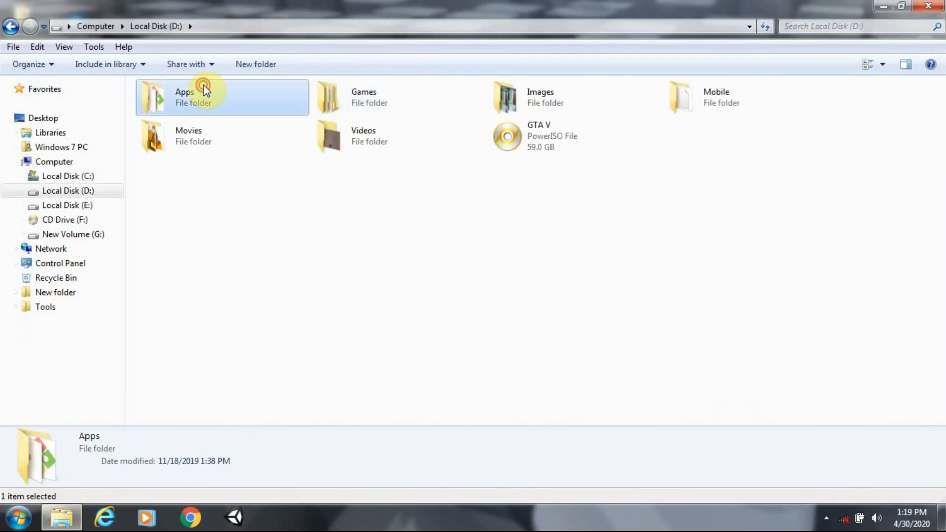
double_click(386, 150)
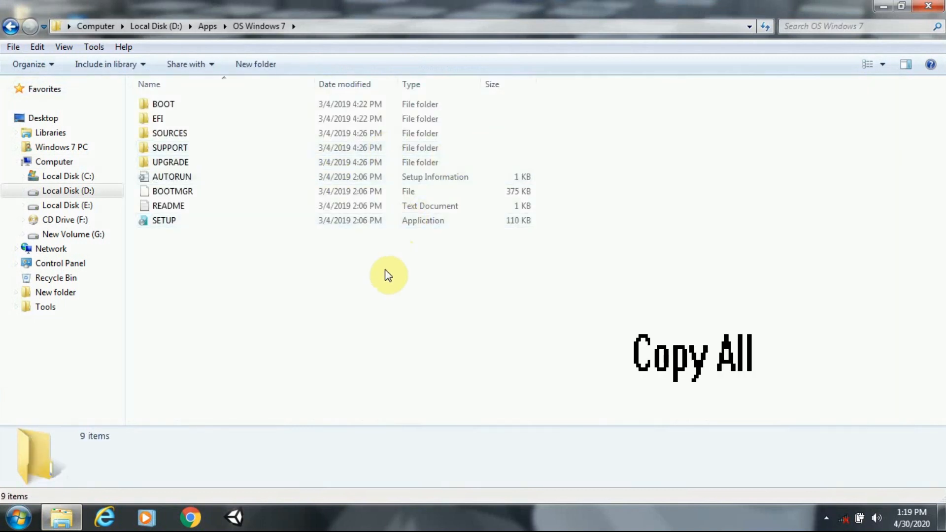
click(216, 177)
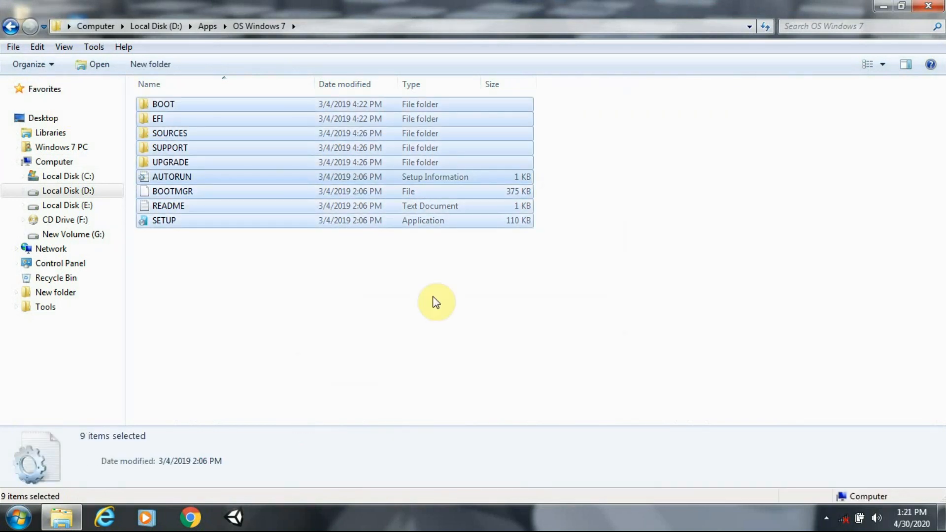
Step: Paste the copied Windows 7 files into New Volume (G:), keeping both files for the AUTORUN.INF conflict
click(12, 28)
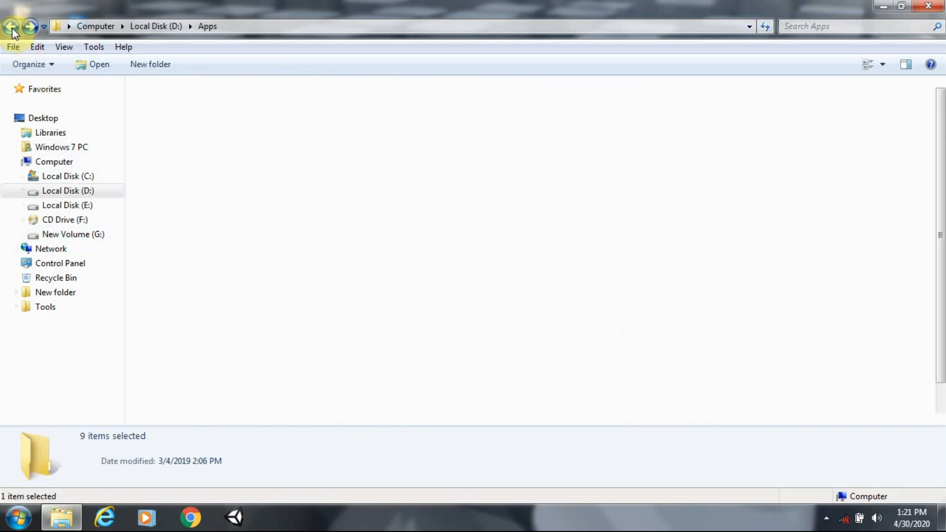
click(11, 29)
click(12, 29)
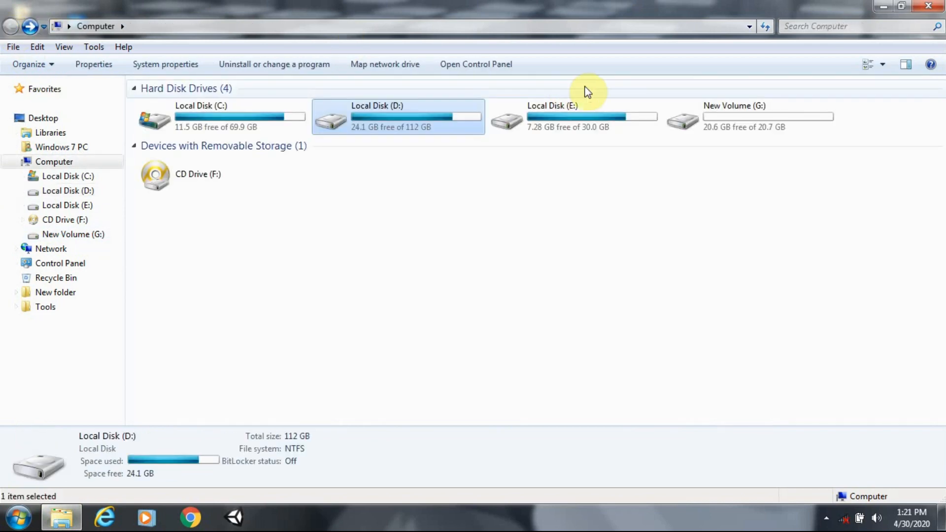
double_click(778, 123)
key(ctrl+v)
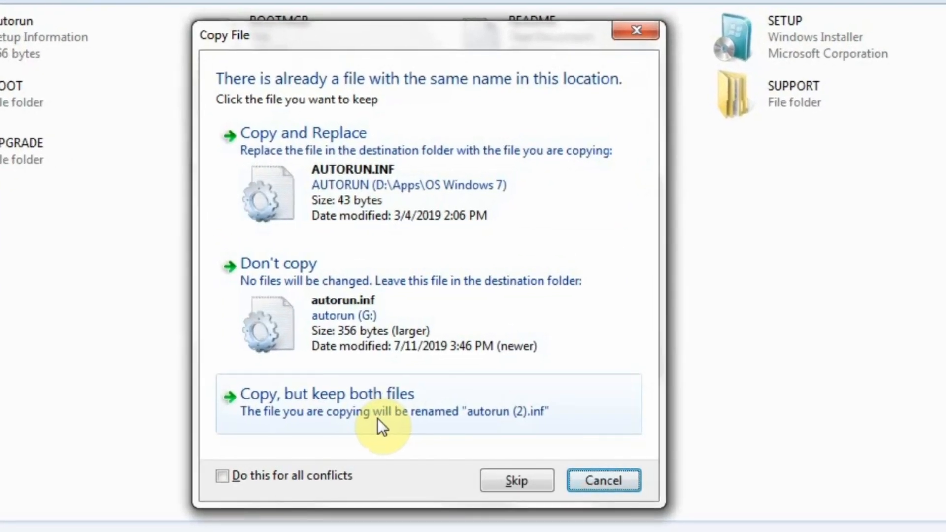
click(382, 417)
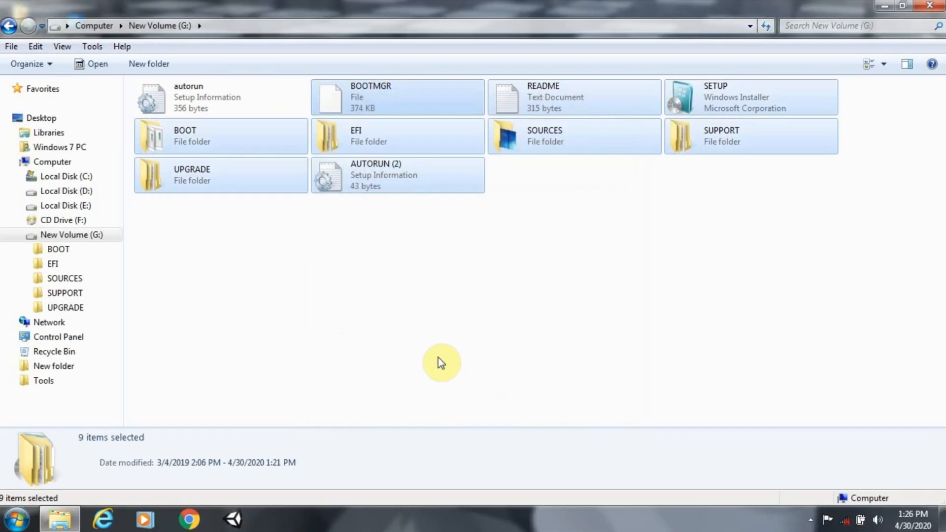
Step: Examine the AUTORUN (2) and autorun setup information files in New Volume (G:)
click(415, 318)
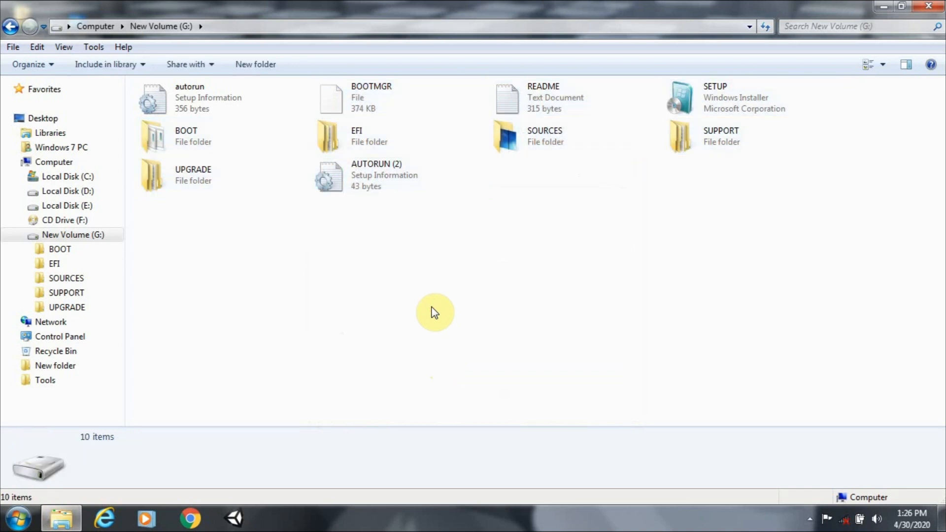
click(394, 166)
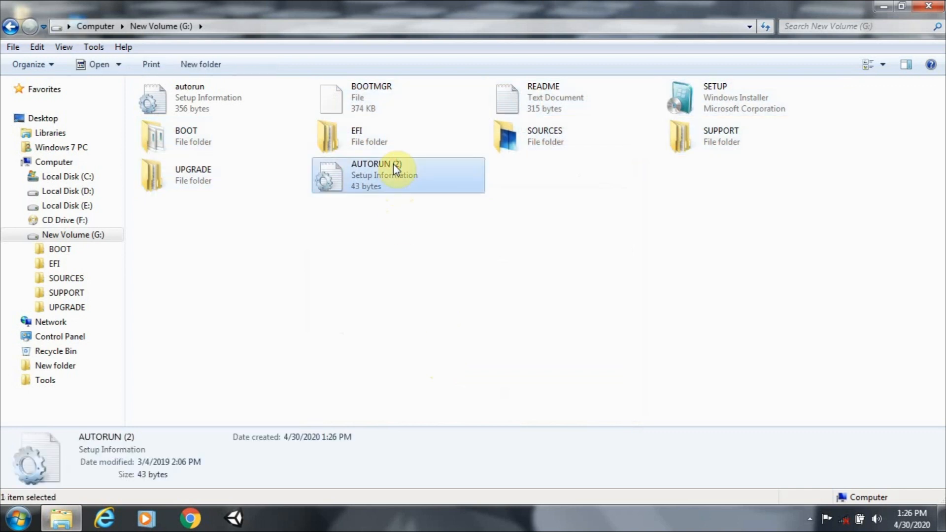
click(200, 87)
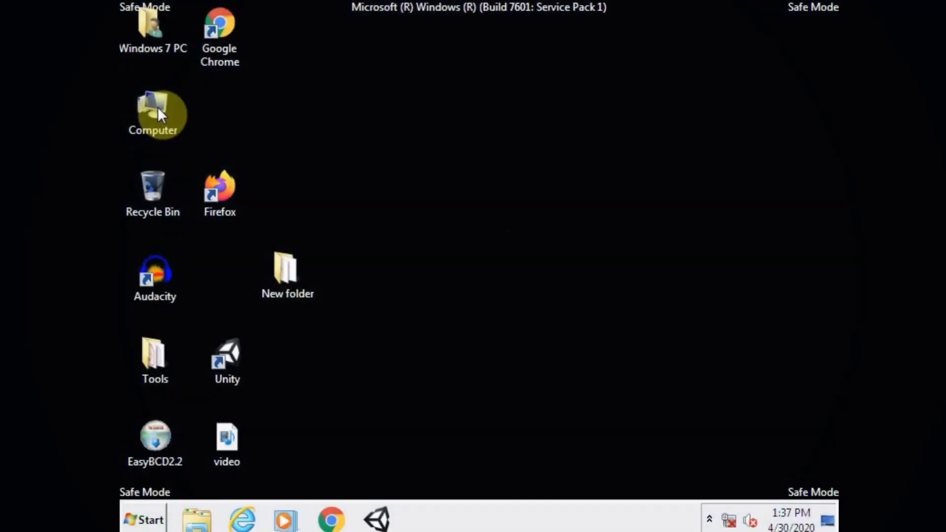
Step: Permanently delete the 356-byte autorun setup information file from New Volume (G:)
double_click(157, 106)
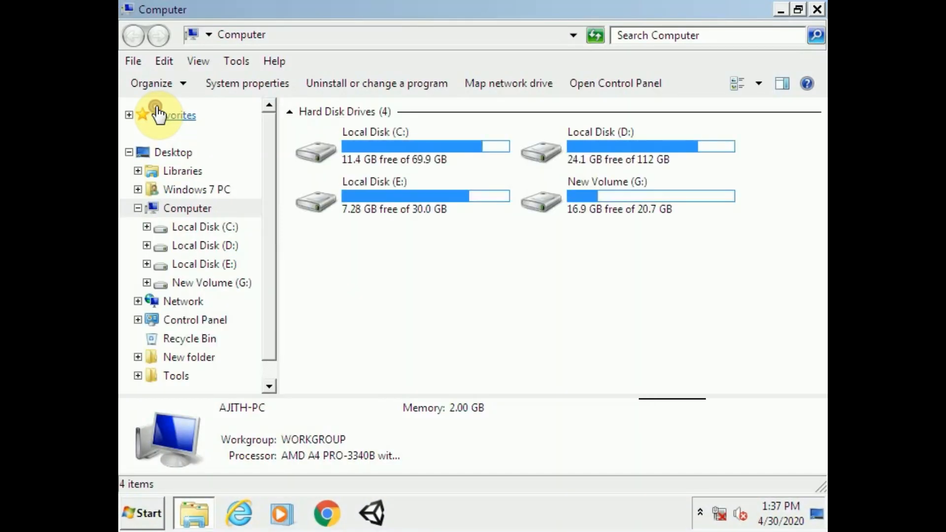
double_click(660, 209)
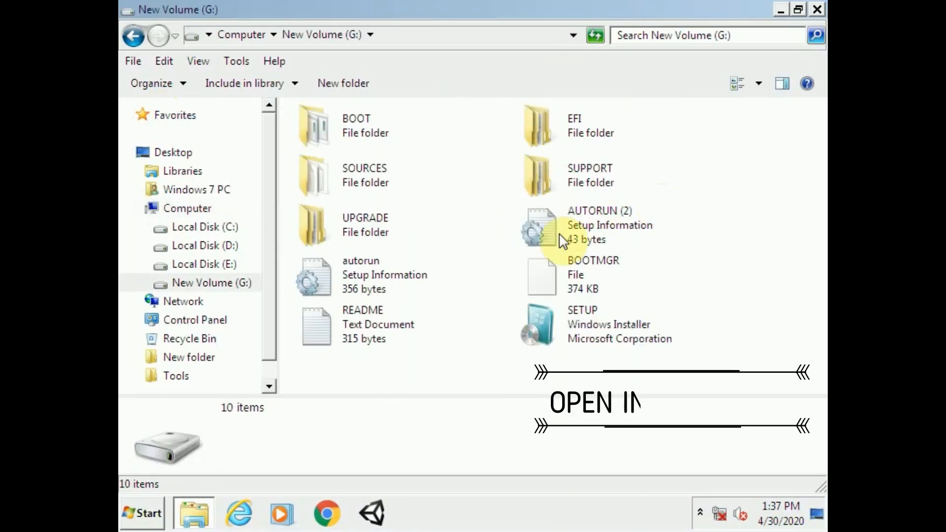
click(371, 278)
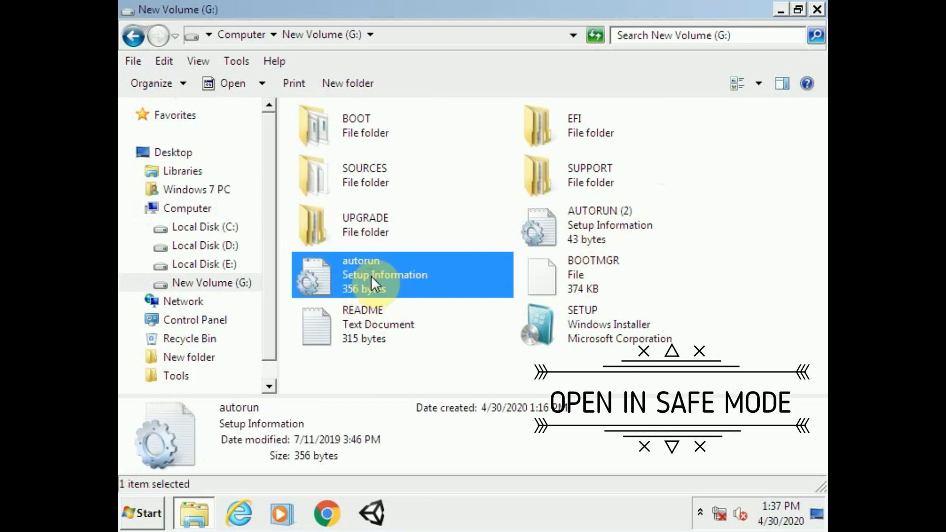
key(shift+Delete)
key(Return)
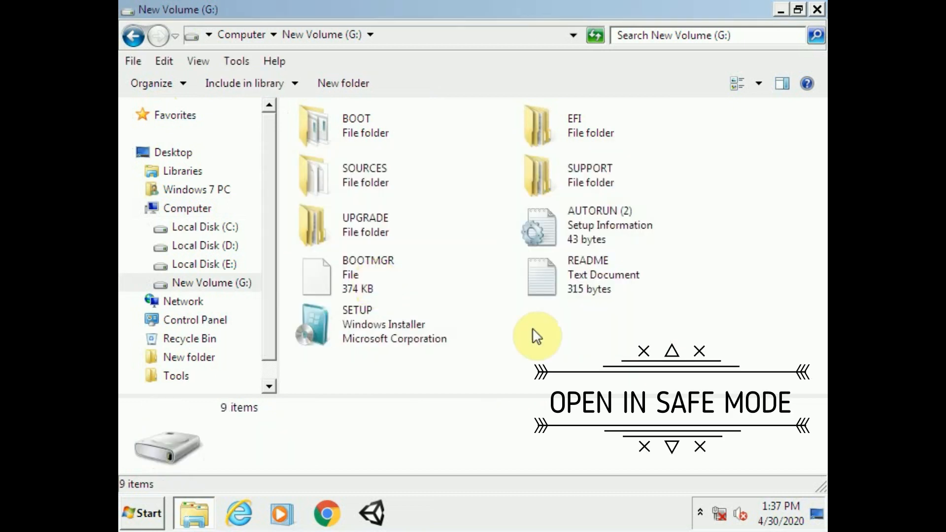
Step: Rename the AUTORUN (2) file in New Volume (G:) to AUTORUN and close the window
click(610, 213)
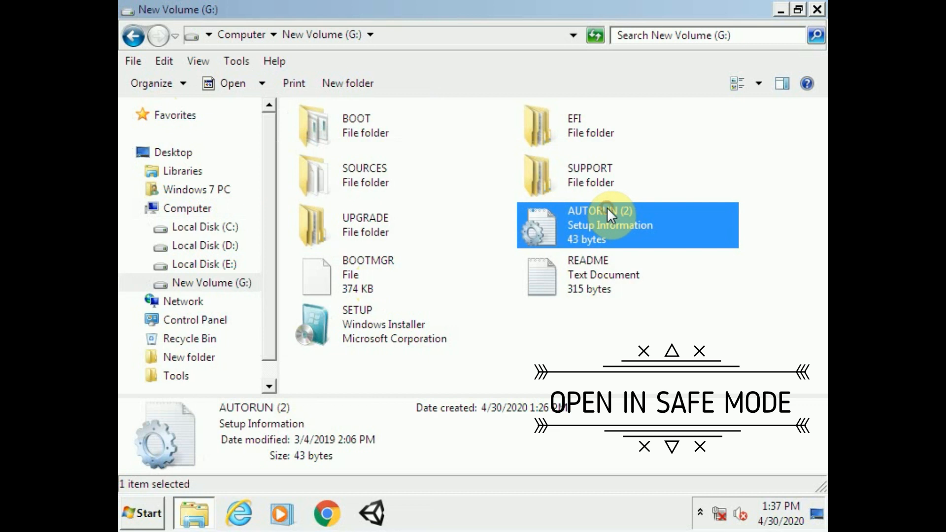
click(607, 210)
key(End)
key(BackSpace)
key(BackSpace)
key(BackSpace)
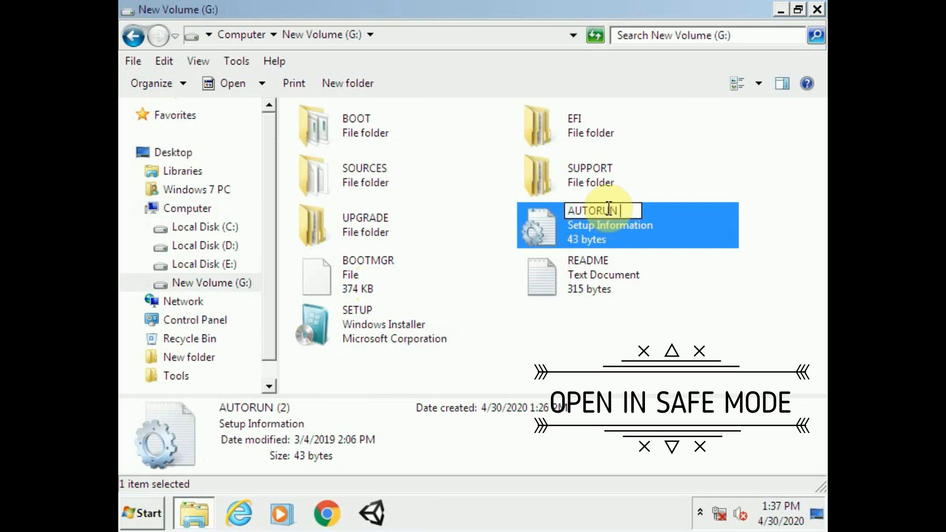
key(Return)
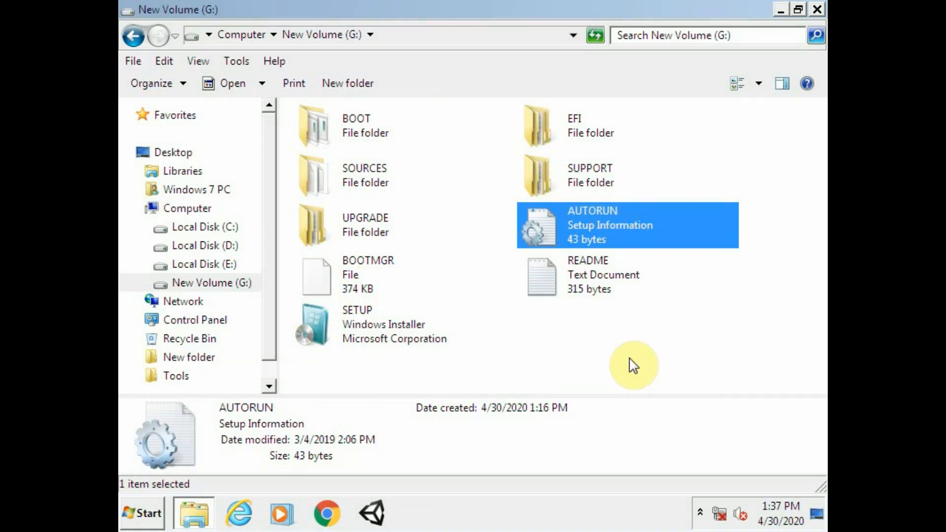
click(631, 363)
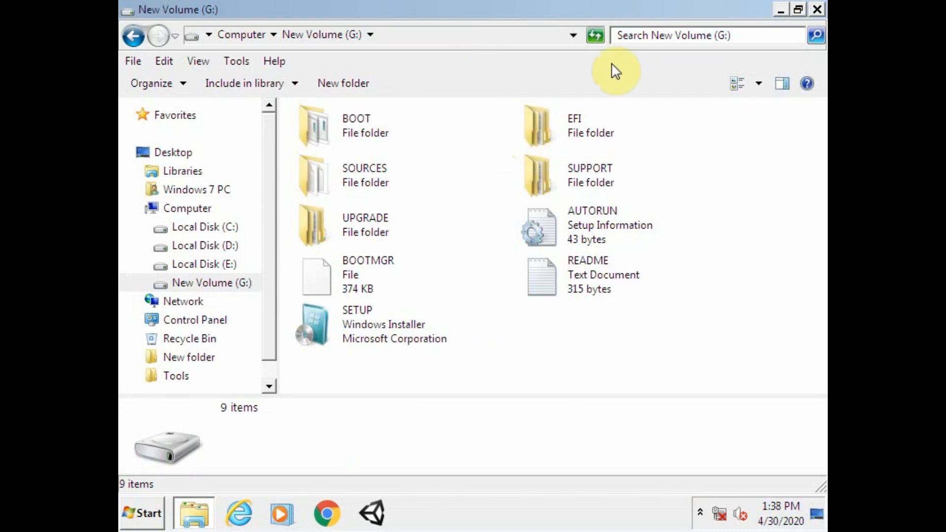
click(818, 12)
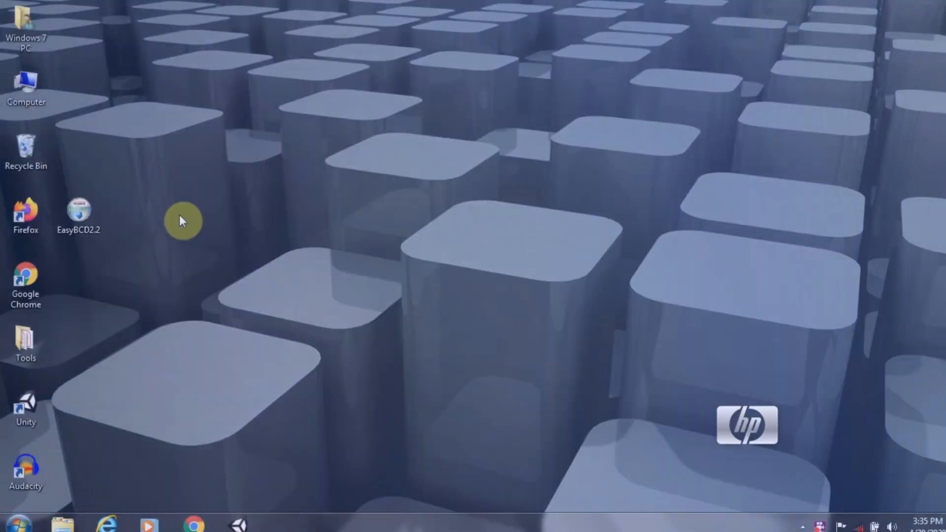
Step: Install EasyBCD 2.2 from the desktop installer with EasyBCD Core and Desktop Shortcut in the default folder, and run it
click(78, 220)
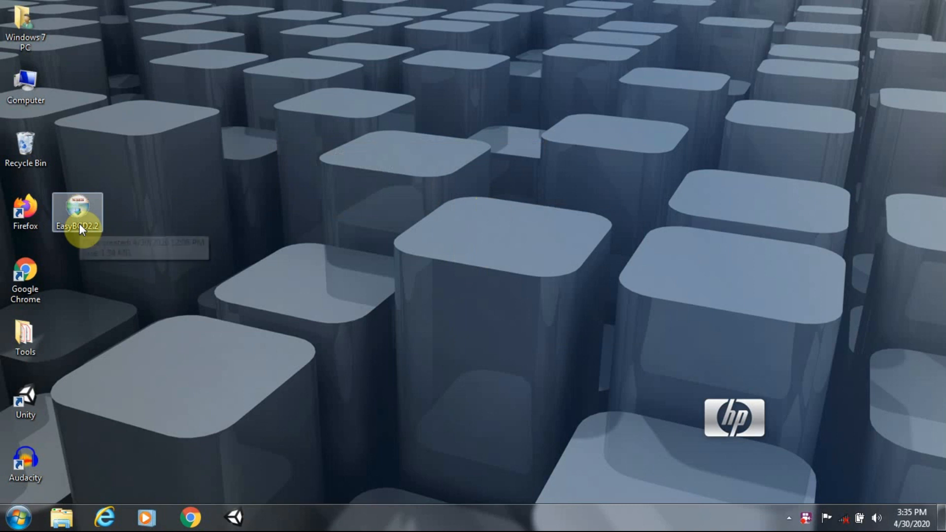
double_click(77, 220)
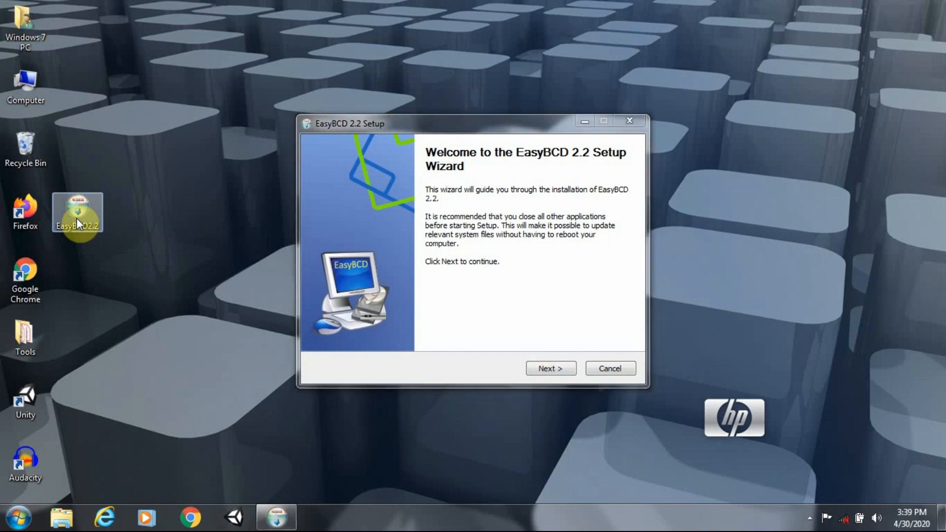
click(810, 518)
click(809, 517)
click(560, 373)
click(551, 374)
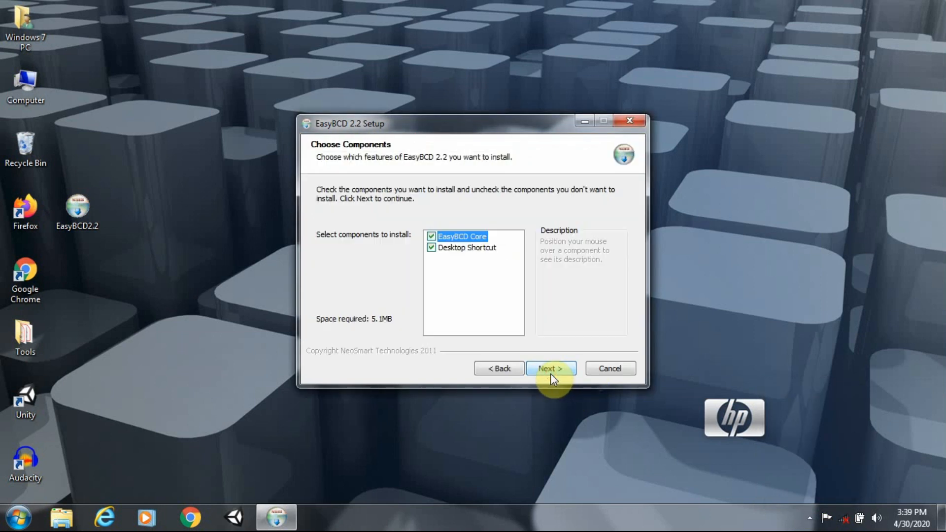
click(550, 374)
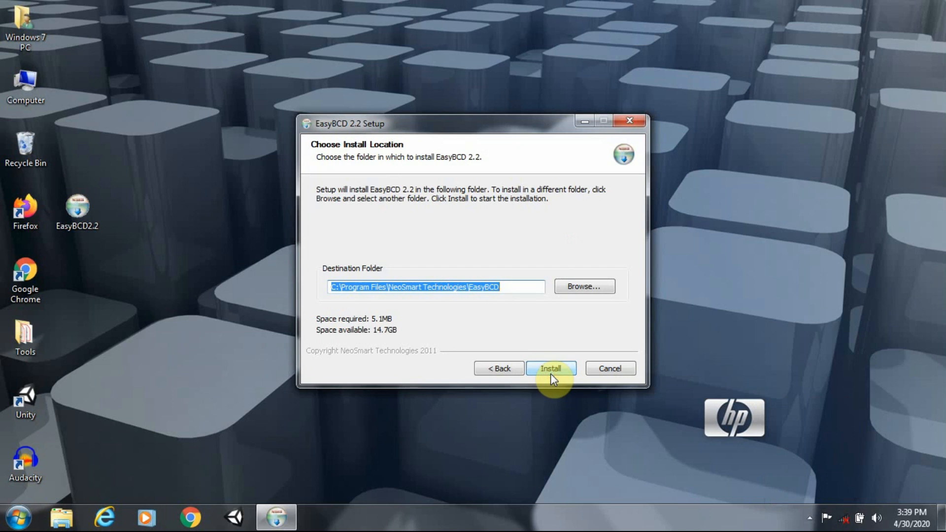
click(551, 374)
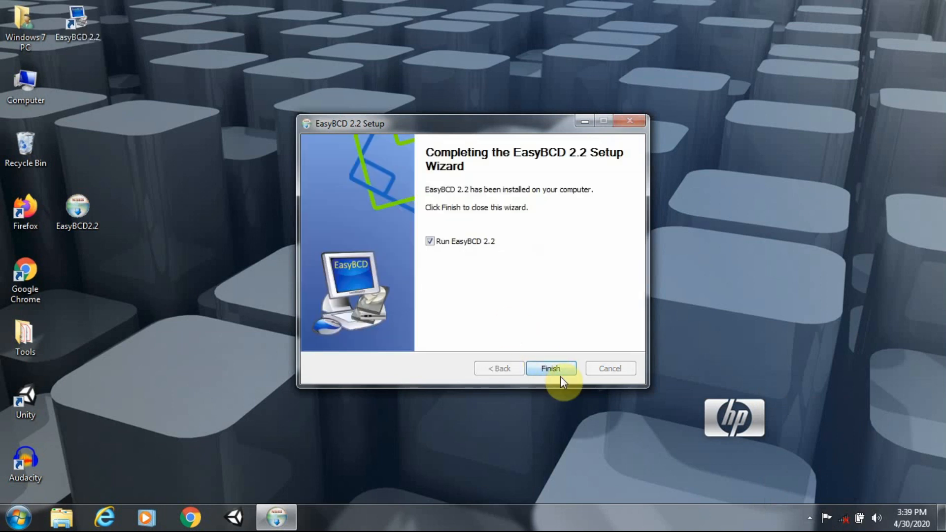
click(550, 368)
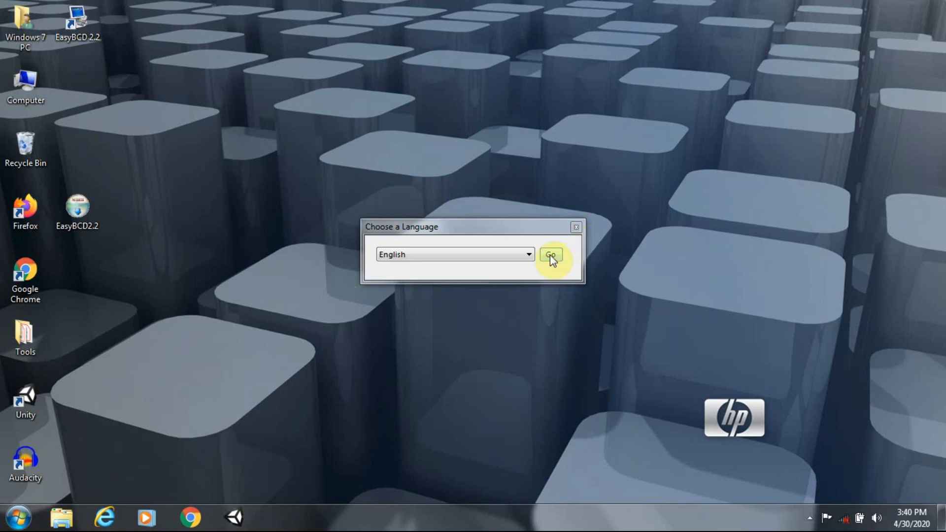
Step: Start EasyBCD in English, accept the non-commercial use notice and bring up the options for adding a new boot entry
click(550, 255)
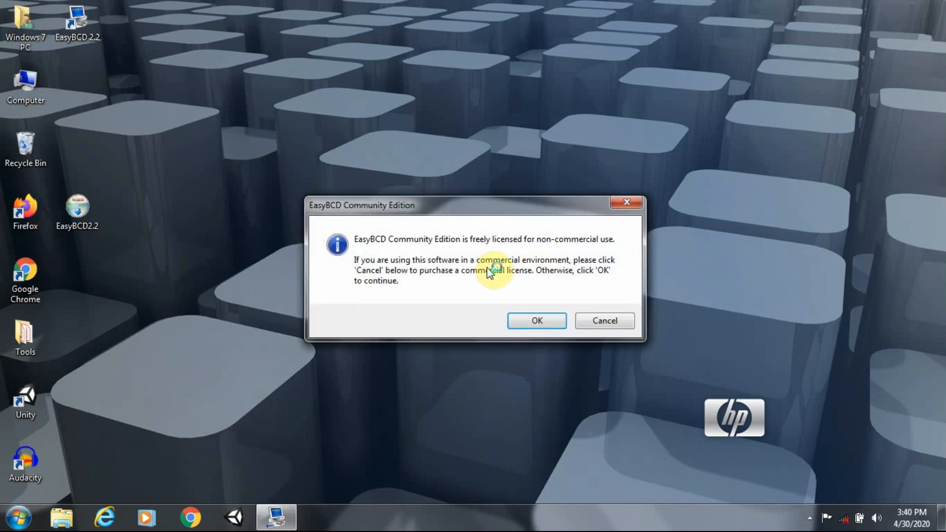
click(550, 323)
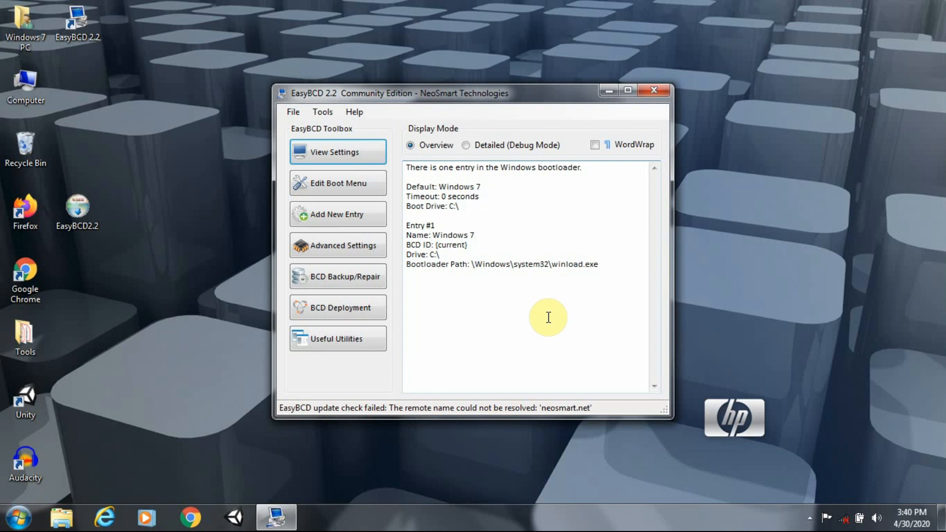
click(344, 217)
drag(547, 96, 573, 75)
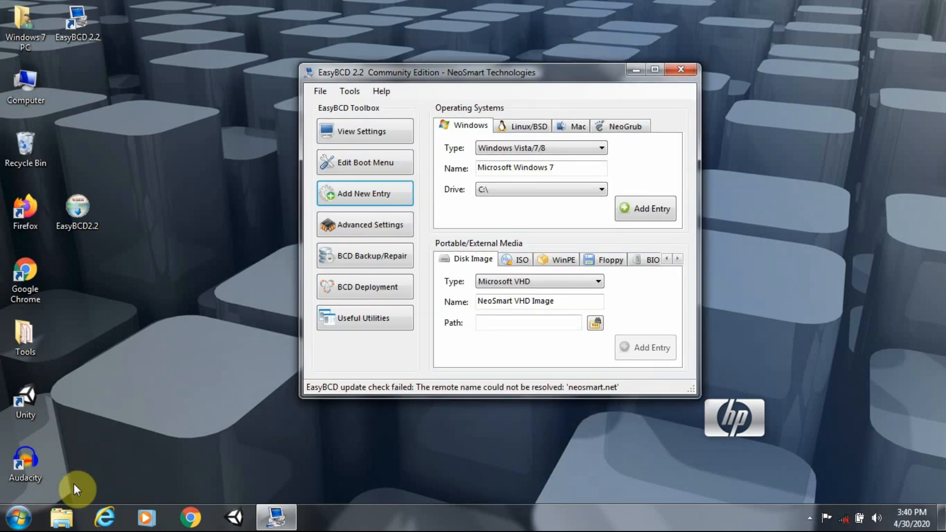
Step: Launch System Configuration by running msconfig
click(19, 518)
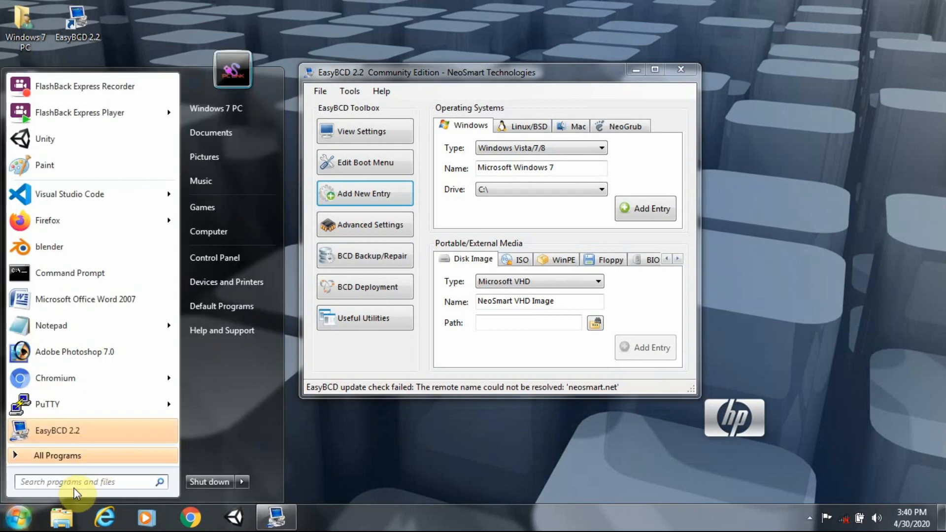
text(run)
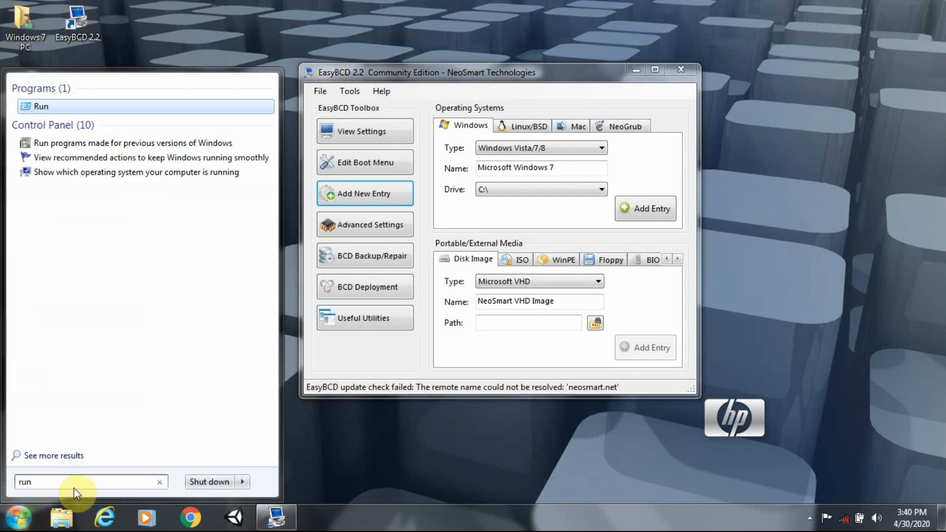
click(79, 104)
click(131, 416)
key(BackSpace)
key(BackSpace)
key(BackSpace)
key(BackSpace)
key(BackSpace)
key(BackSpace)
key(BackSpace)
key(BackSpace)
key(BackSpace)
key(BackSpace)
key(BackSpace)
key(BackSpace)
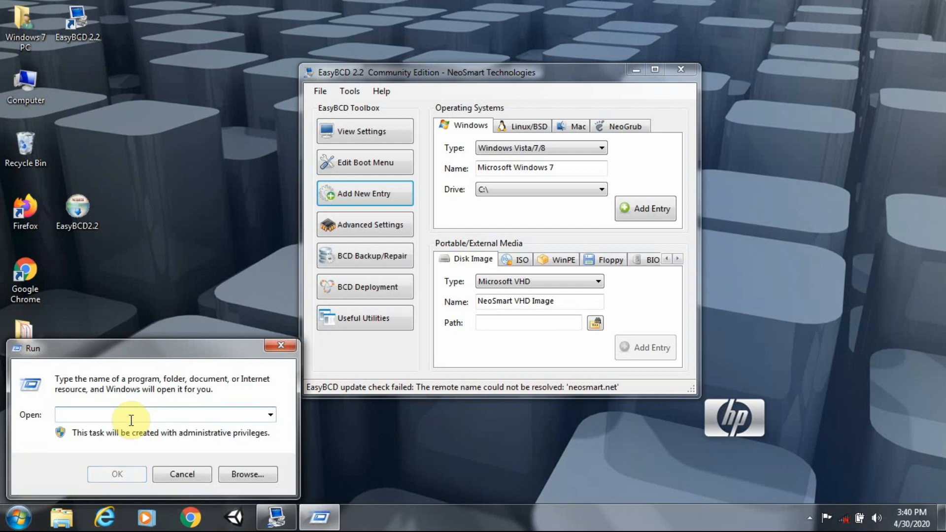
text(msconfig)
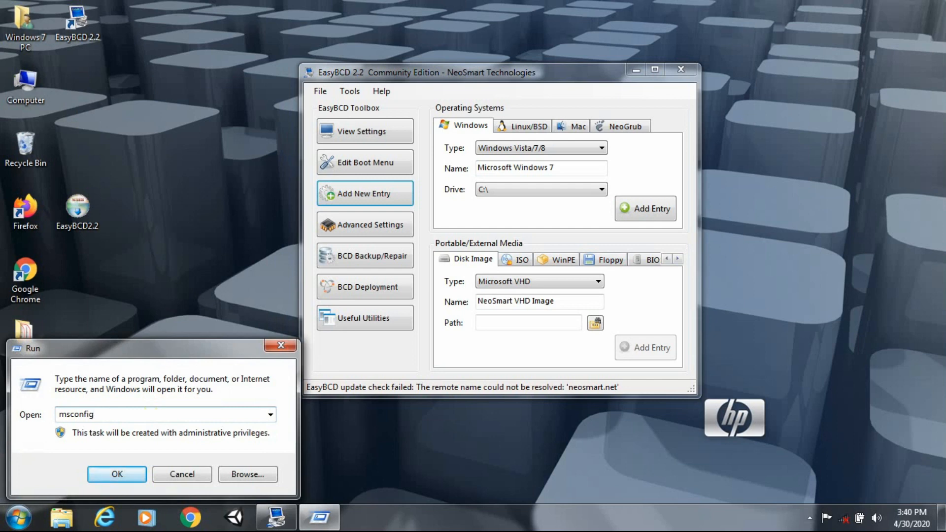
key(Return)
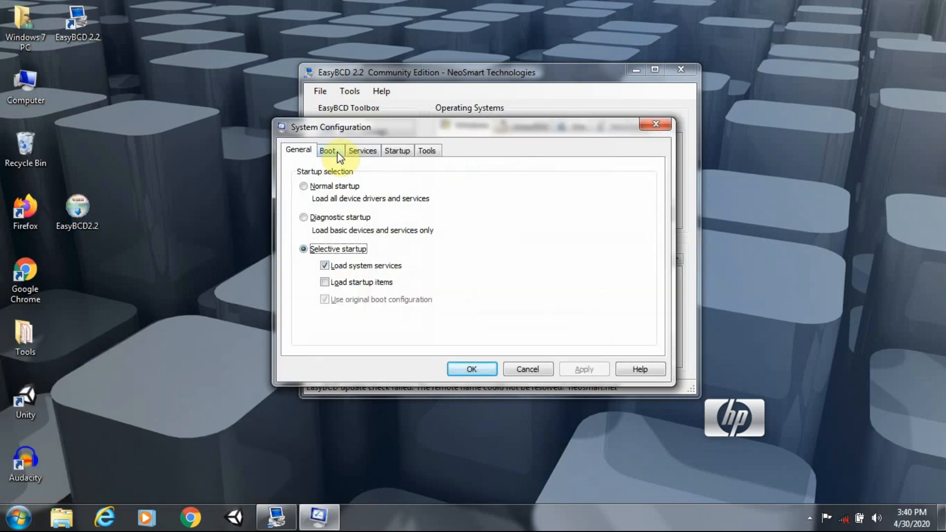
Step: Show the boot entries in System Configuration and arrange its window beside EasyBCD
click(327, 151)
drag(483, 124, 785, 103)
click(577, 73)
drag(541, 73, 400, 68)
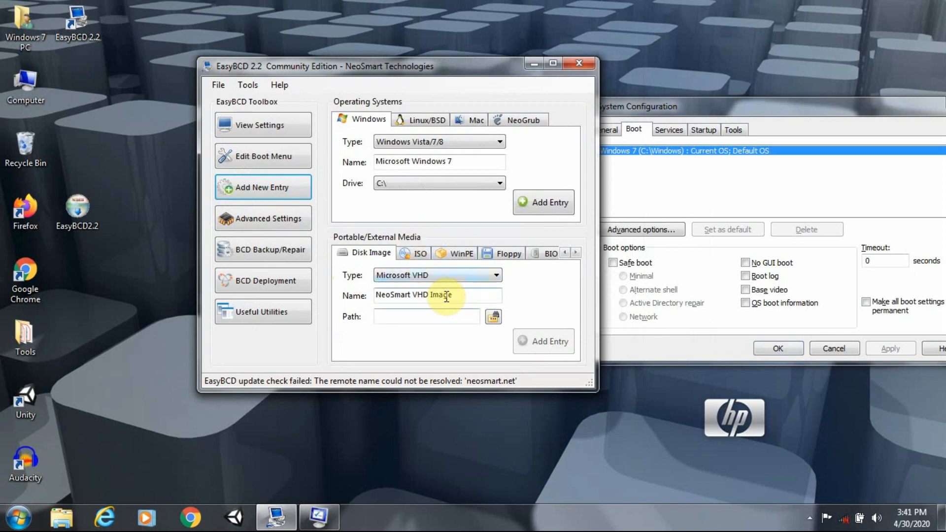
Step: Set the WinPE entry's image path to BOOT.WIM in the SOURCES folder of New Volume (G:)
click(453, 259)
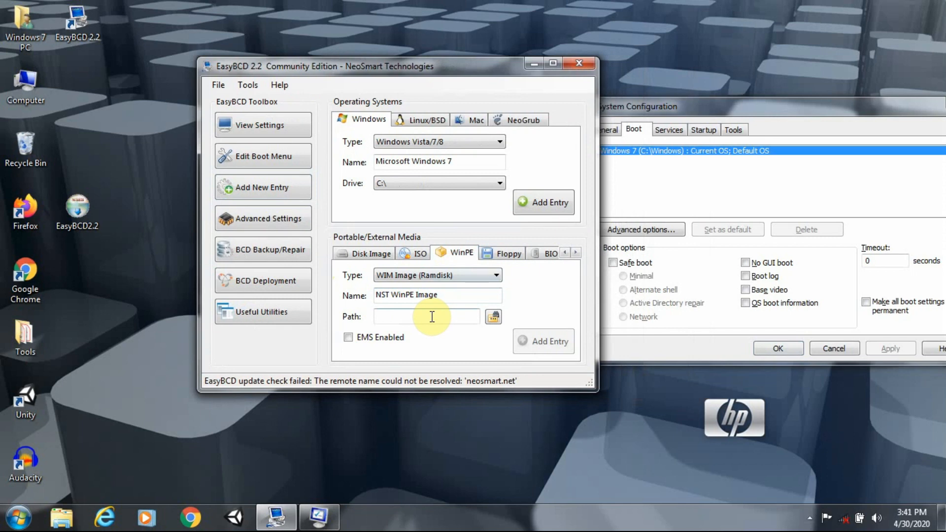
click(494, 316)
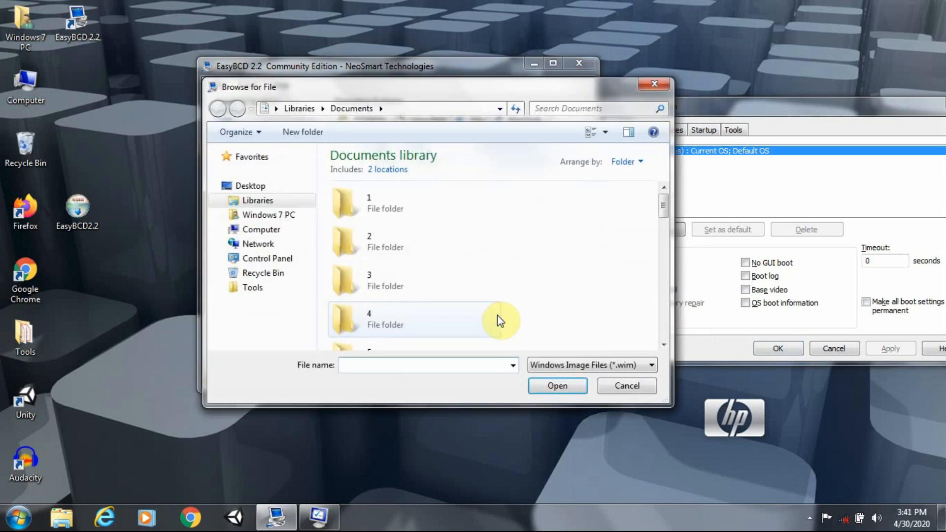
click(223, 229)
click(278, 304)
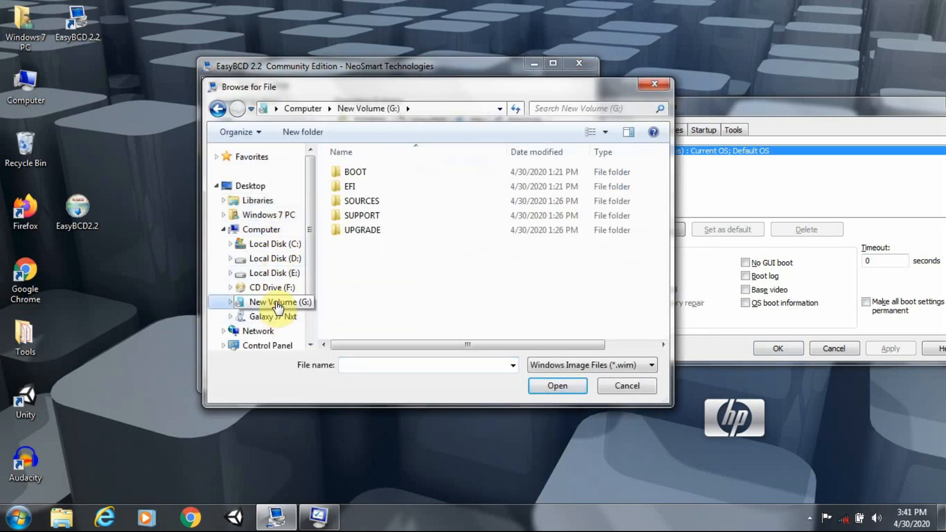
double_click(366, 201)
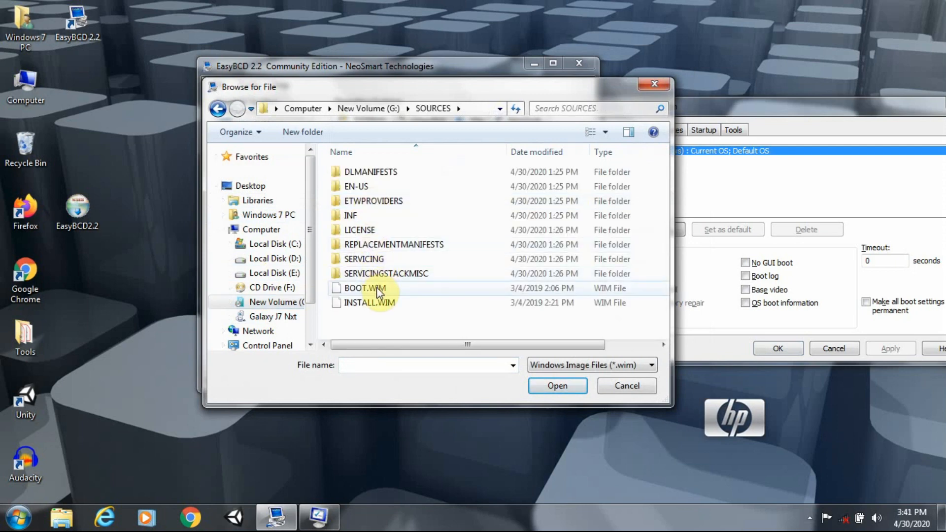
click(377, 290)
click(549, 386)
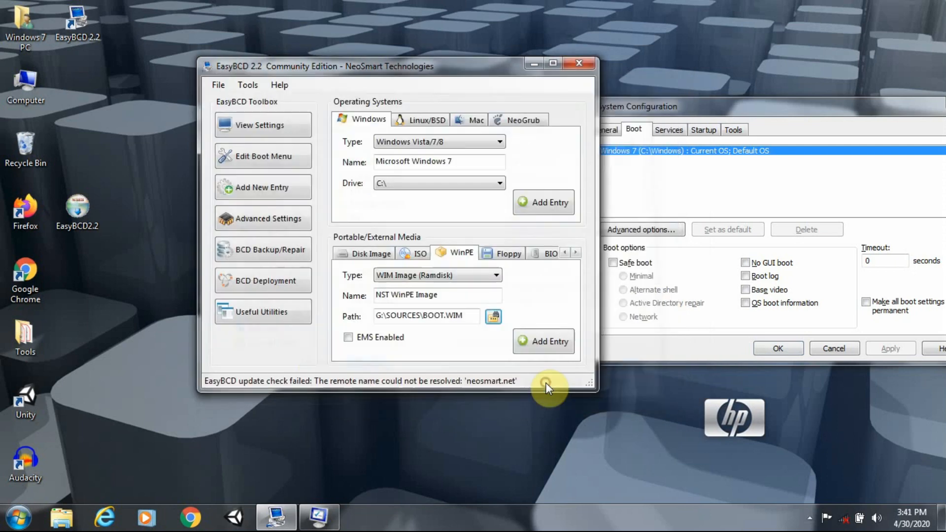
Step: Name the WinPE entry "Windows Install" and add it to the boot menu
click(451, 296)
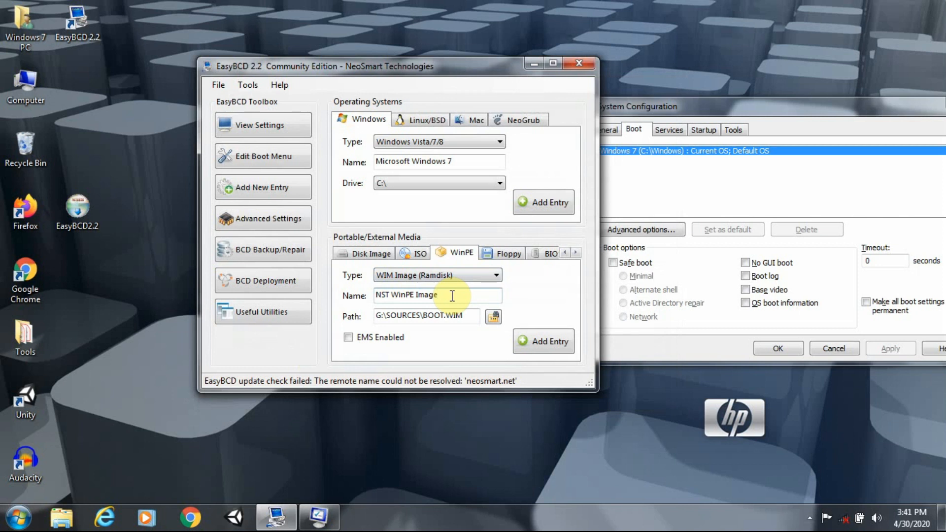
key(BackSpace)
key(BackSpace)
key(BackSpace)
key(BackSpace)
key(BackSpace)
key(BackSpace)
key(BackSpace)
key(BackSpace)
key(BackSpace)
key(BackSpace)
key(BackSpace)
key(BackSpace)
key(BackSpace)
key(BackSpace)
key(BackSpace)
text(Win)
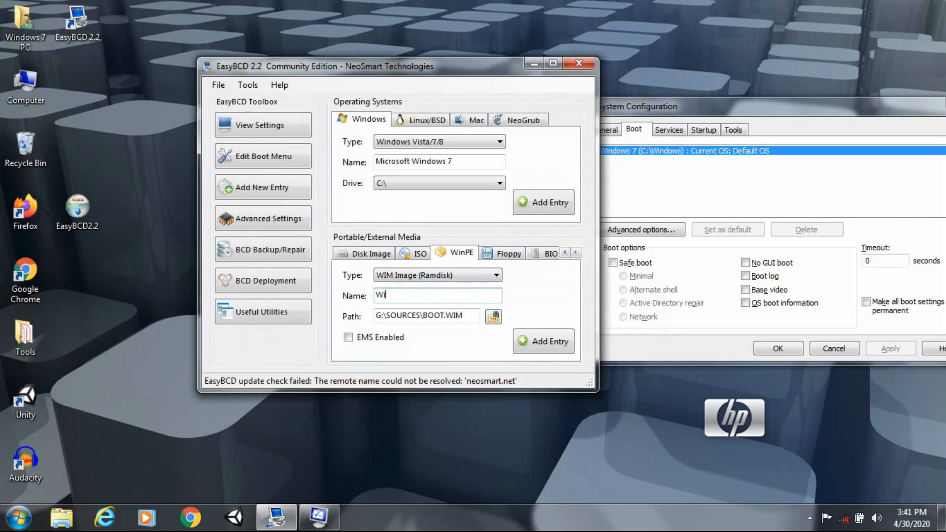
text(dows Install)
click(529, 344)
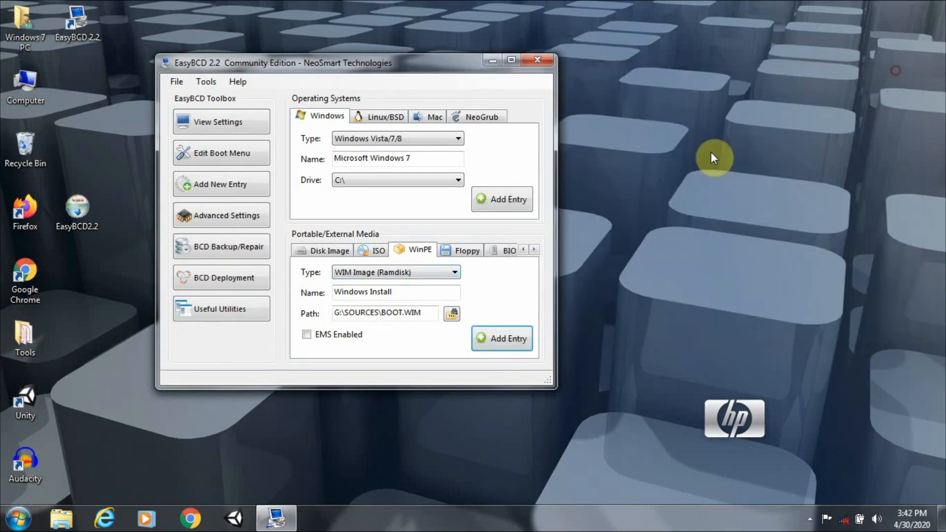
Step: Reopen System Configuration and check its boot entries for Windows Install
click(17, 518)
text(ru)
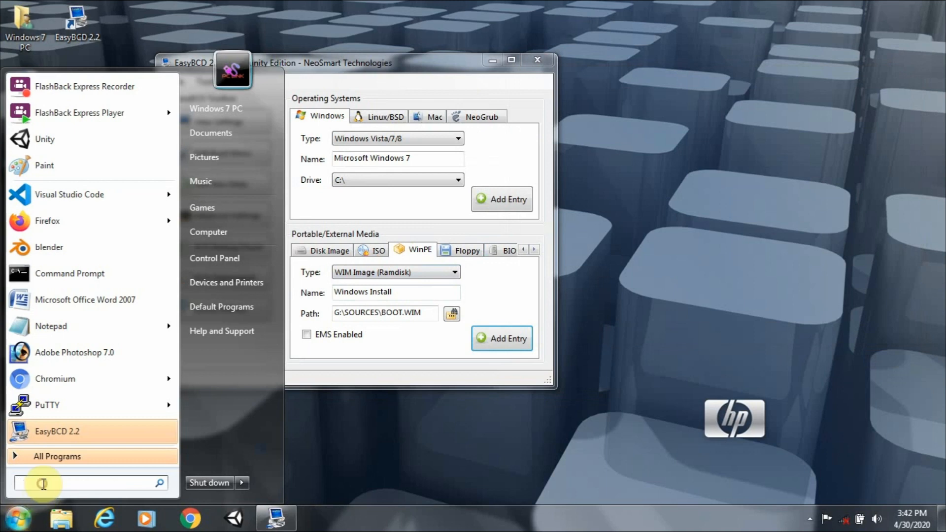
key(Return)
key(Return)
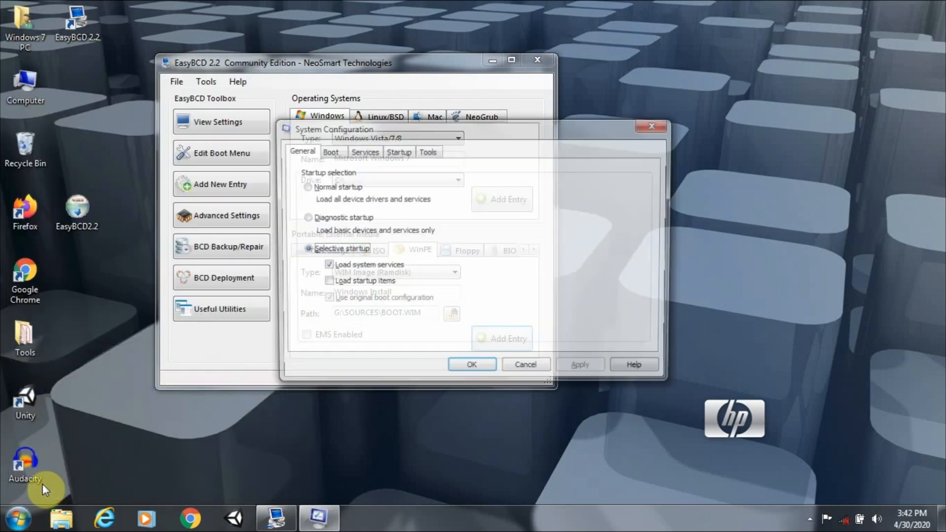
click(335, 152)
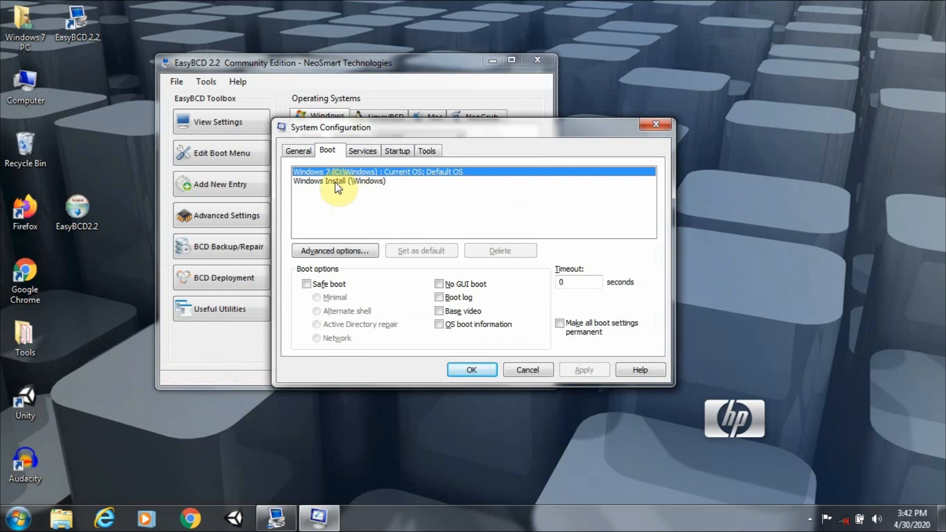
Step: Select the Windows Install boot entry to inspect it, and close System Configuration by accepting the settings
click(335, 182)
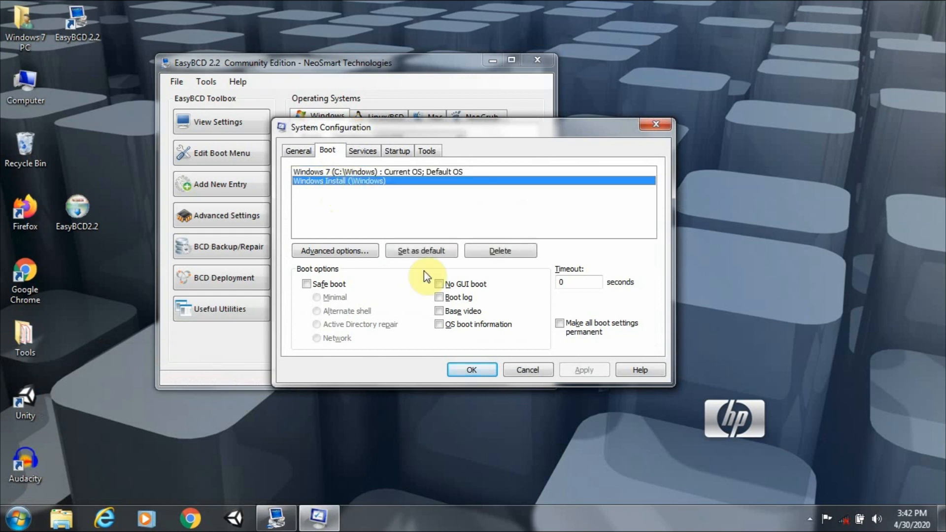
click(473, 376)
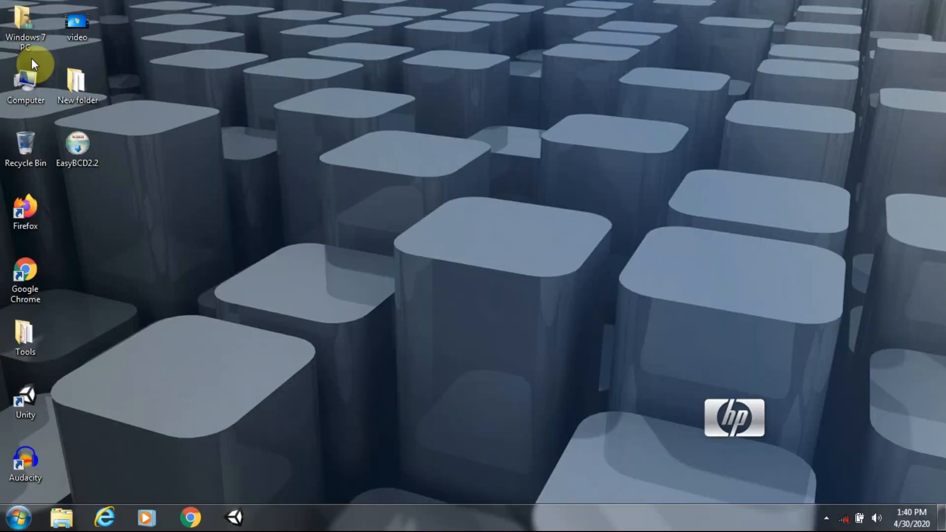
Step: Open New Volume (G:) from Computer to review the Windows setup files, and close the Explorer window
double_click(31, 82)
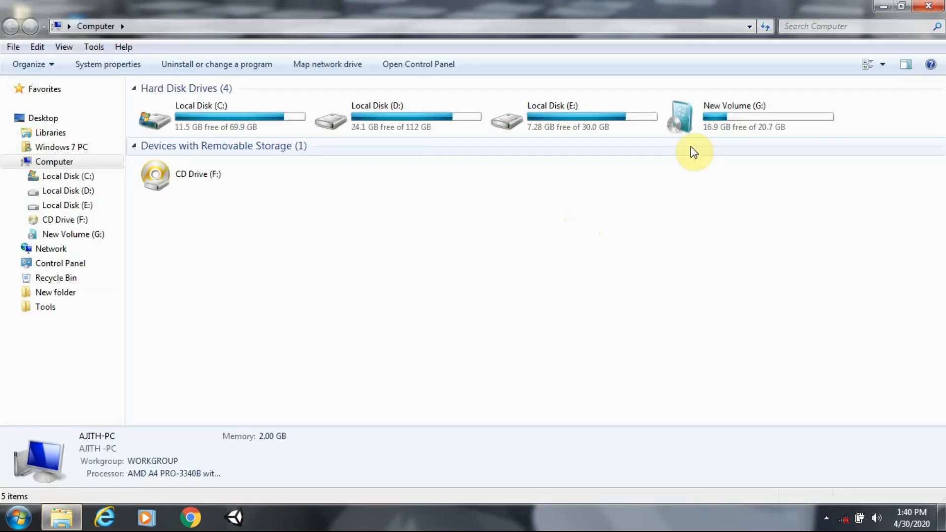
double_click(736, 132)
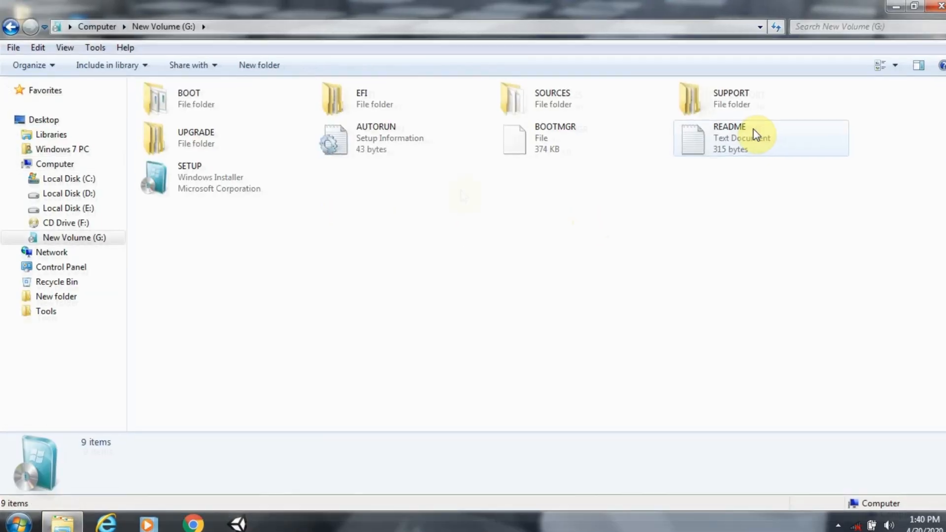
click(13, 28)
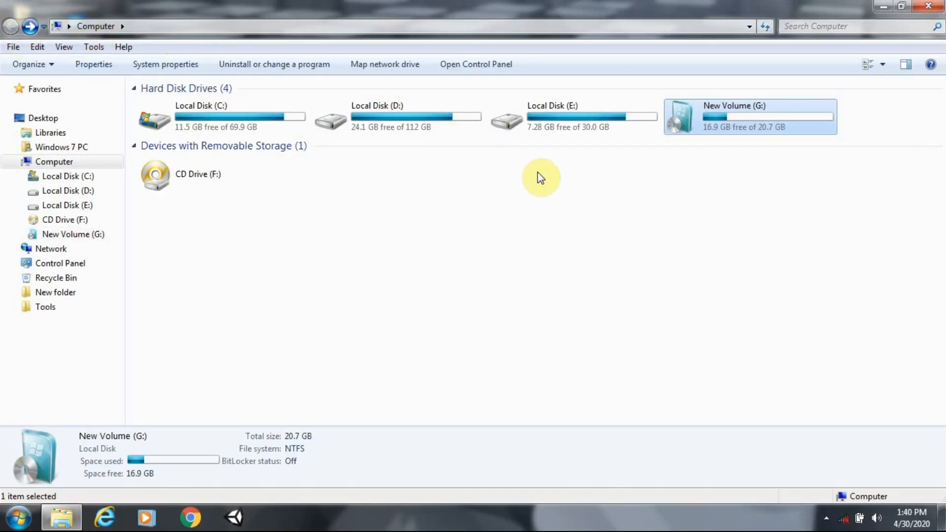
click(924, 6)
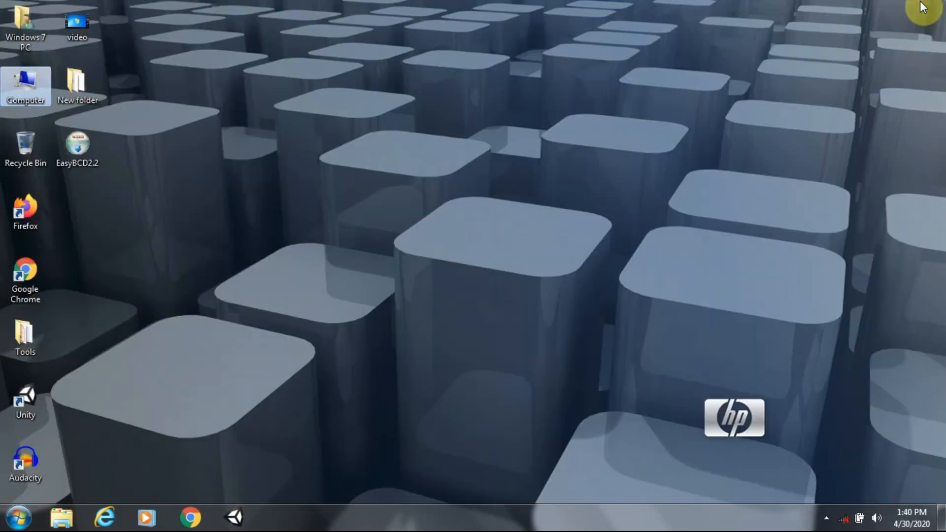